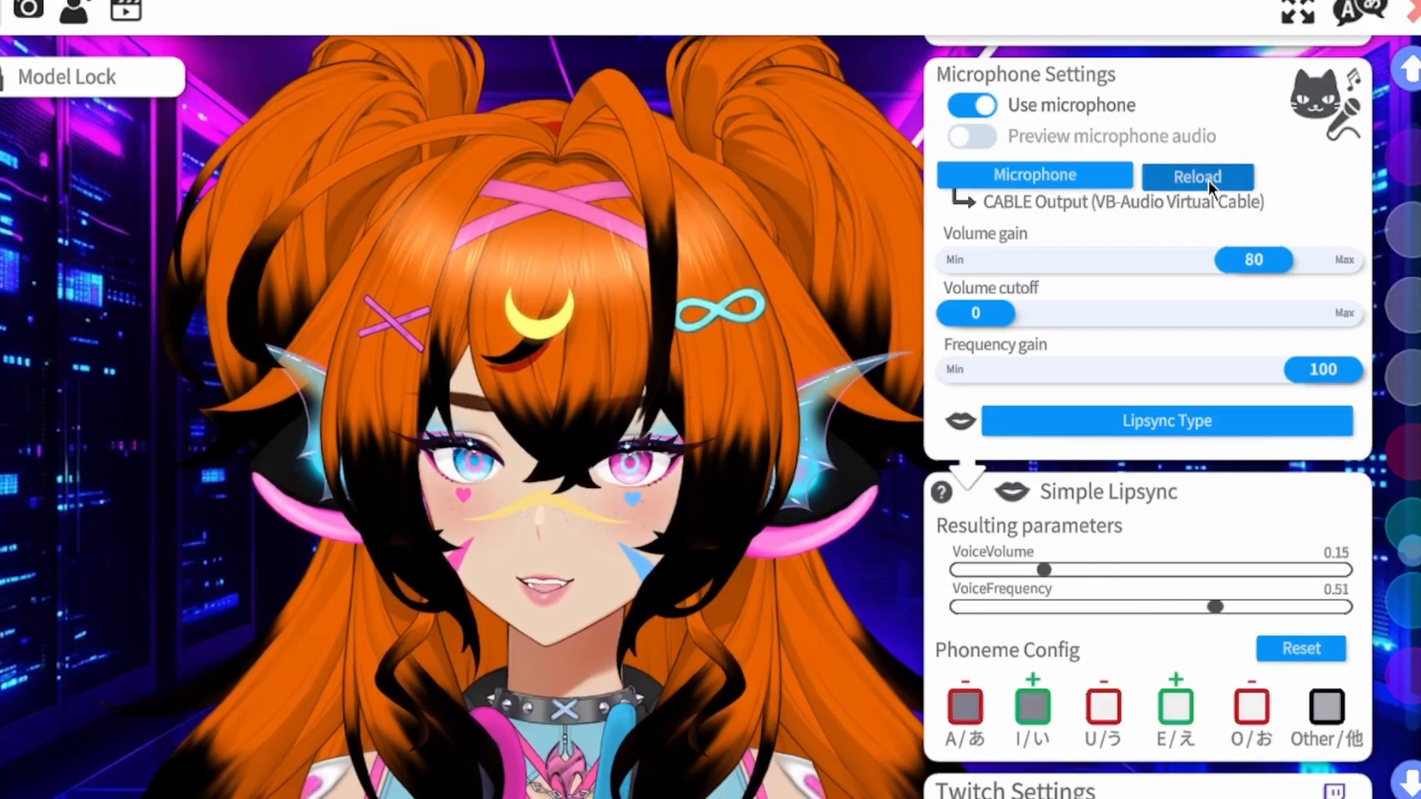
Step: Reload the microphone and switch the lipsync type to Advanced Lipsync (uLipSync), then view its calibration settings
{"action": "left_click", "coordinate": [1208, 181]}
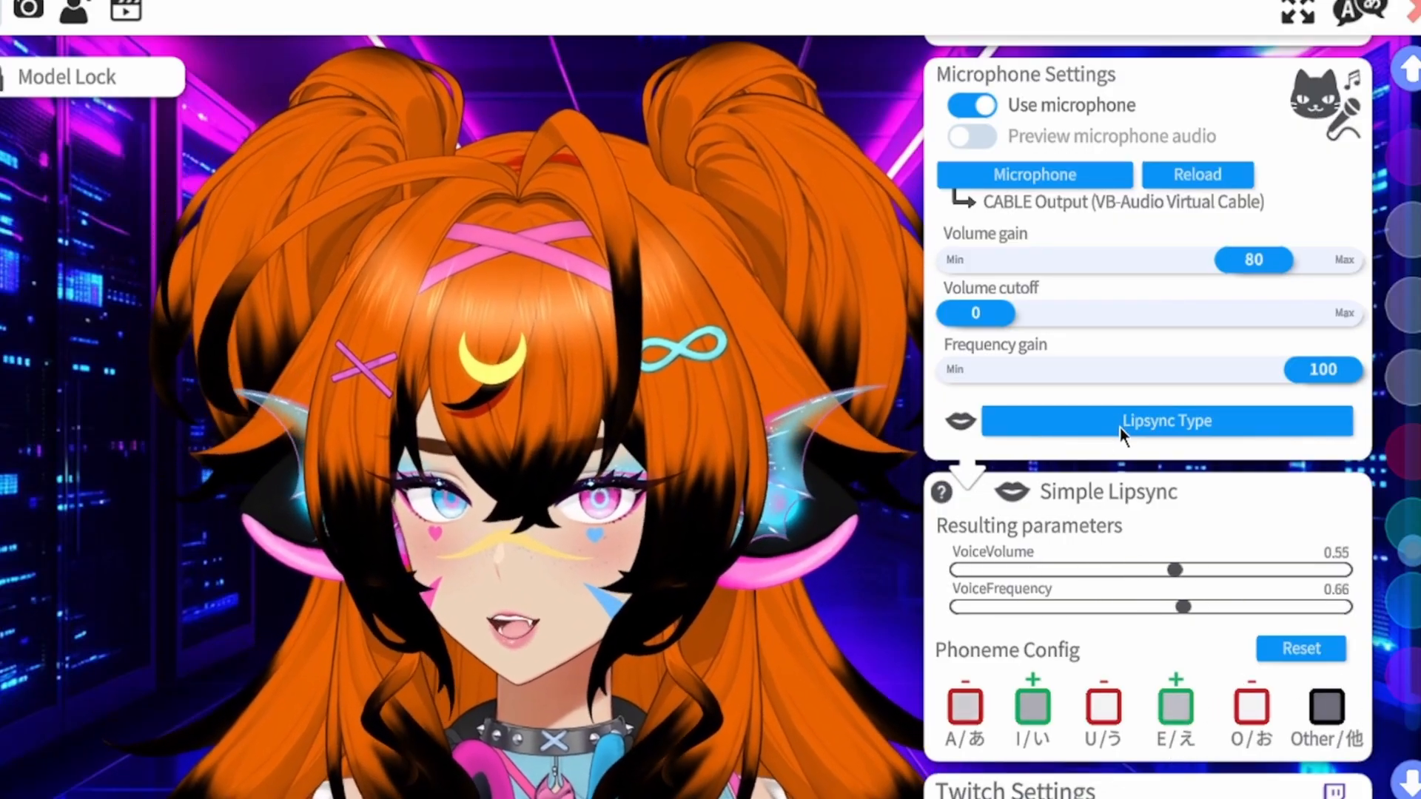
{"action": "left_click", "coordinate": [1120, 428]}
{"action": "left_click", "coordinate": [619, 303]}
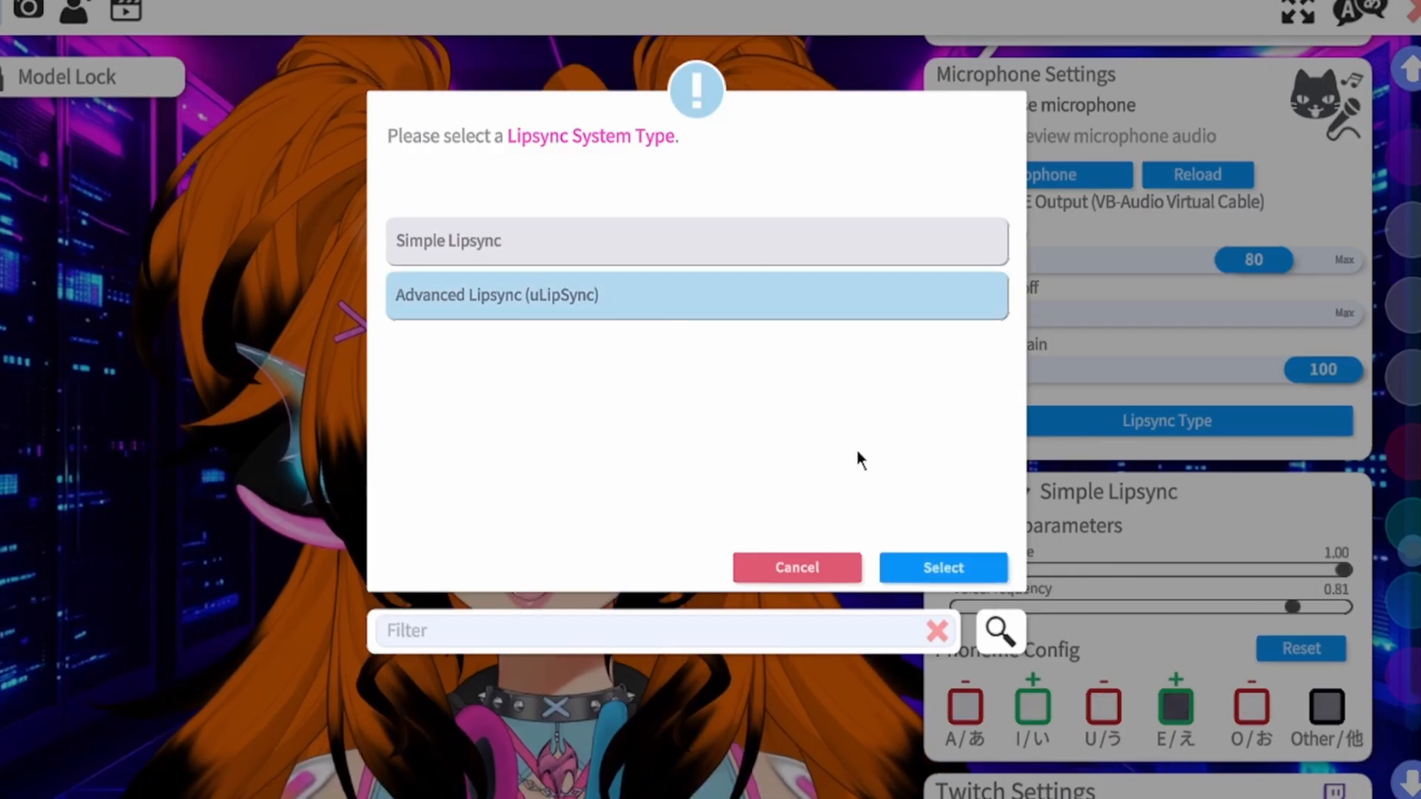
{"action": "left_click", "coordinate": [945, 570]}
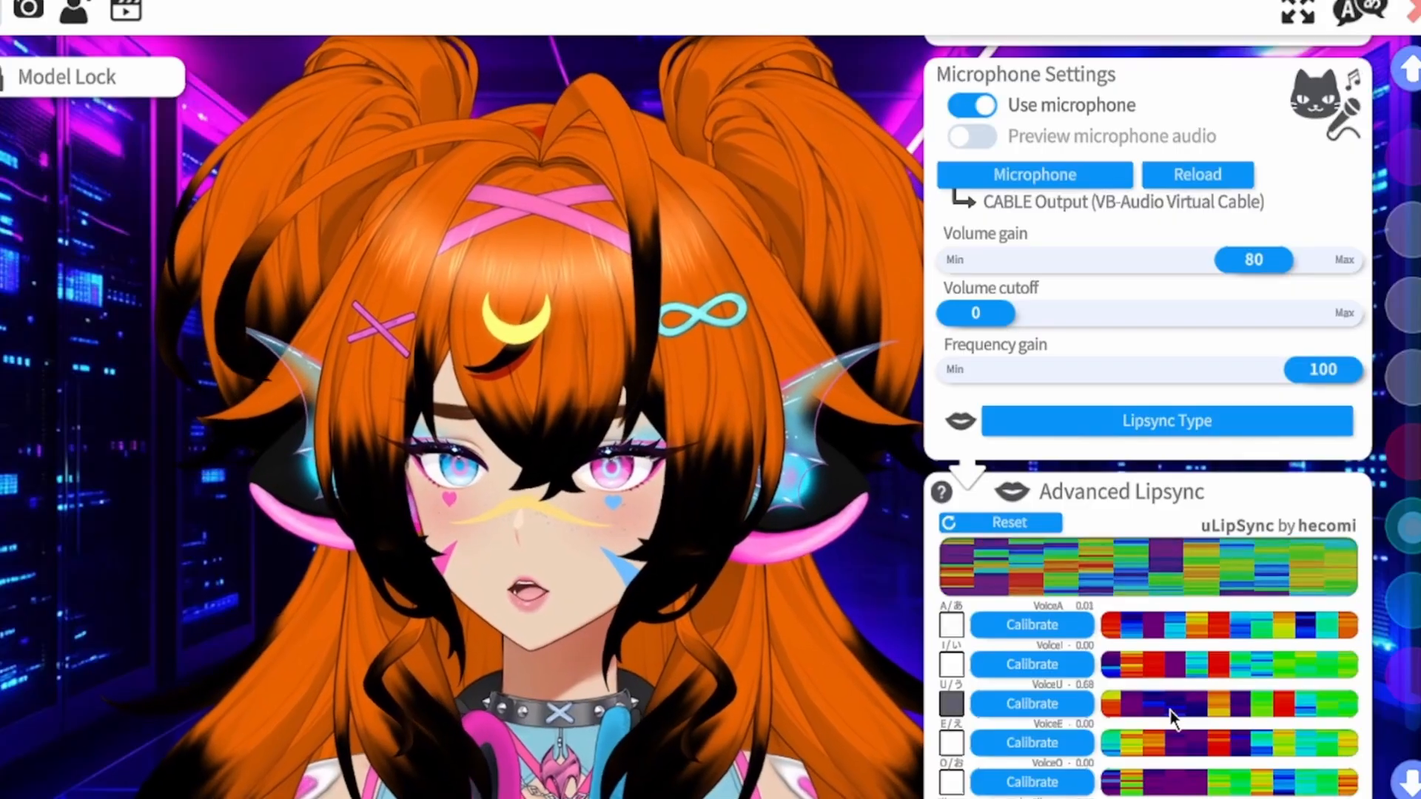
{"action": "scroll", "coordinate": [1177, 717], "scroll_direction": "down", "scroll_amount": 2}
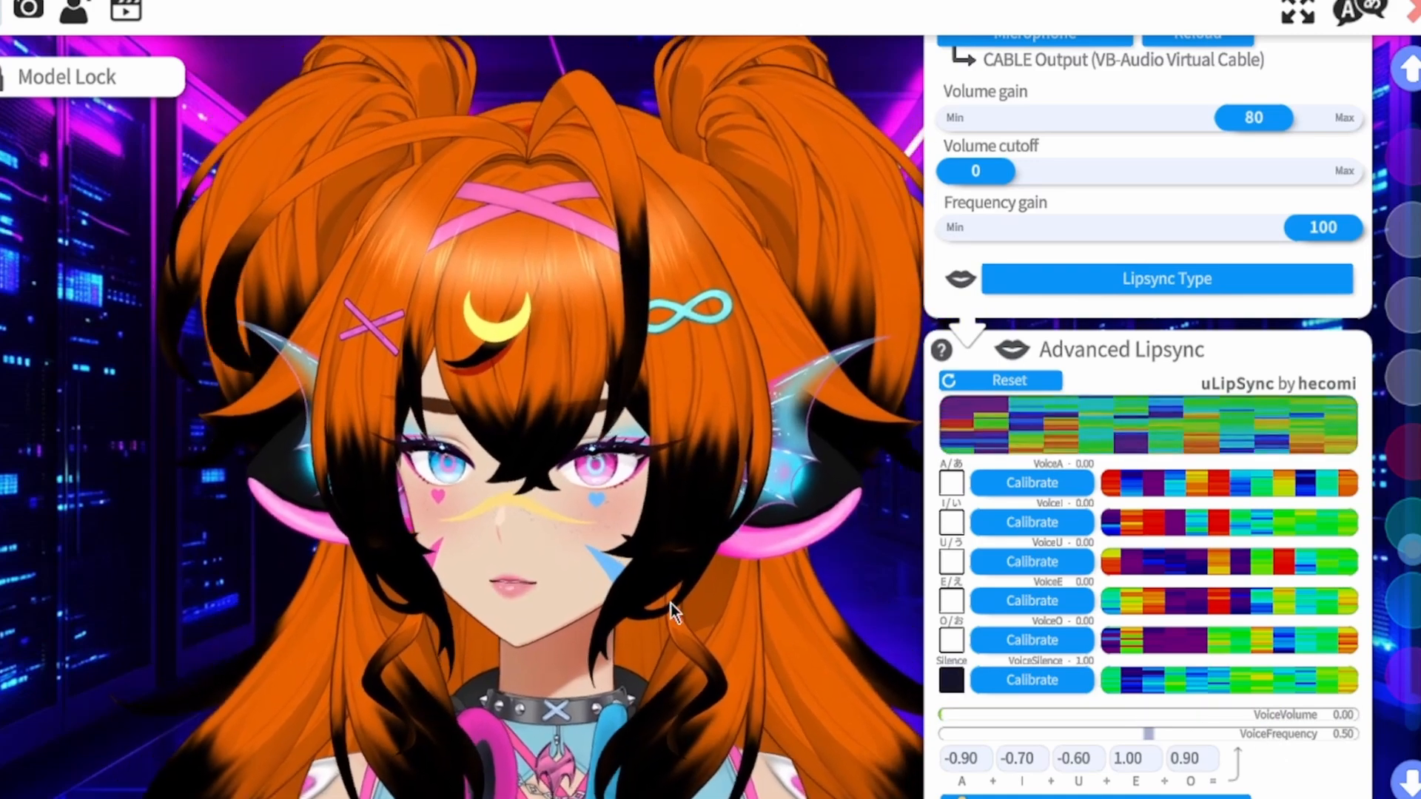
Step: Set the lipsync type to Simple Lipsync
{"action": "left_click", "coordinate": [1170, 282]}
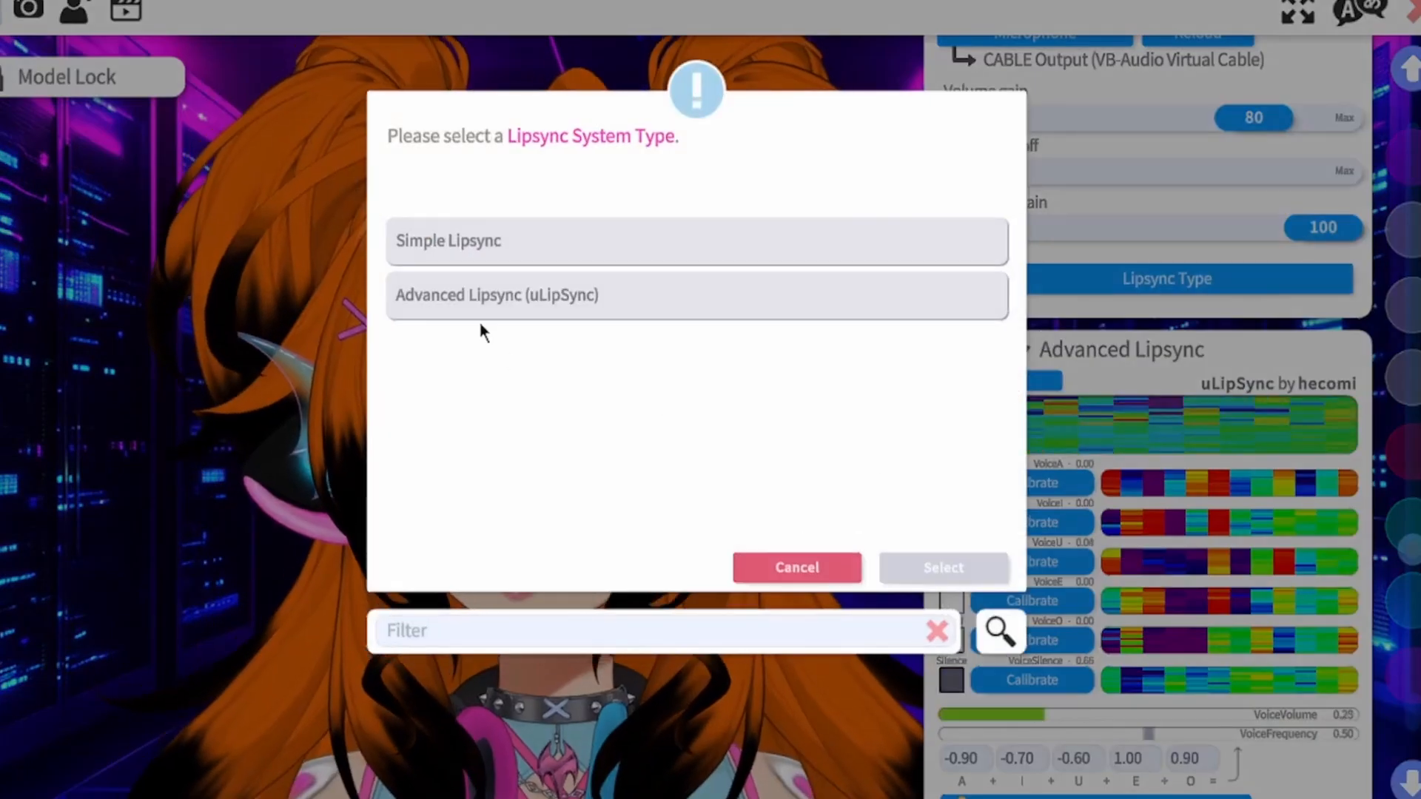
{"action": "left_click", "coordinate": [578, 243]}
{"action": "left_click", "coordinate": [963, 570]}
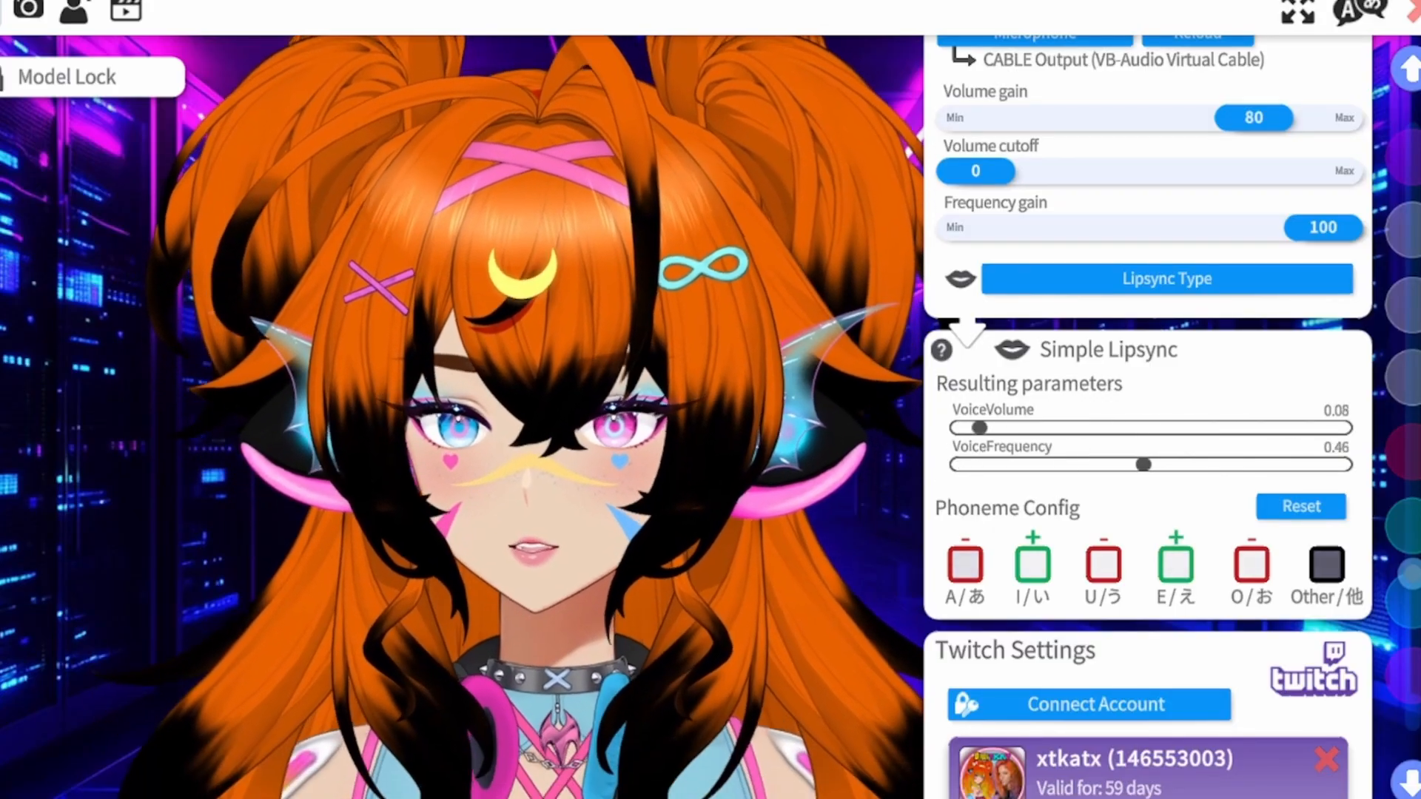
Step: Stop the webcam, set the tracking quality to the Google Mediapipe Webcam Tracker and restart the camera
{"action": "left_click", "coordinate": [27, 9]}
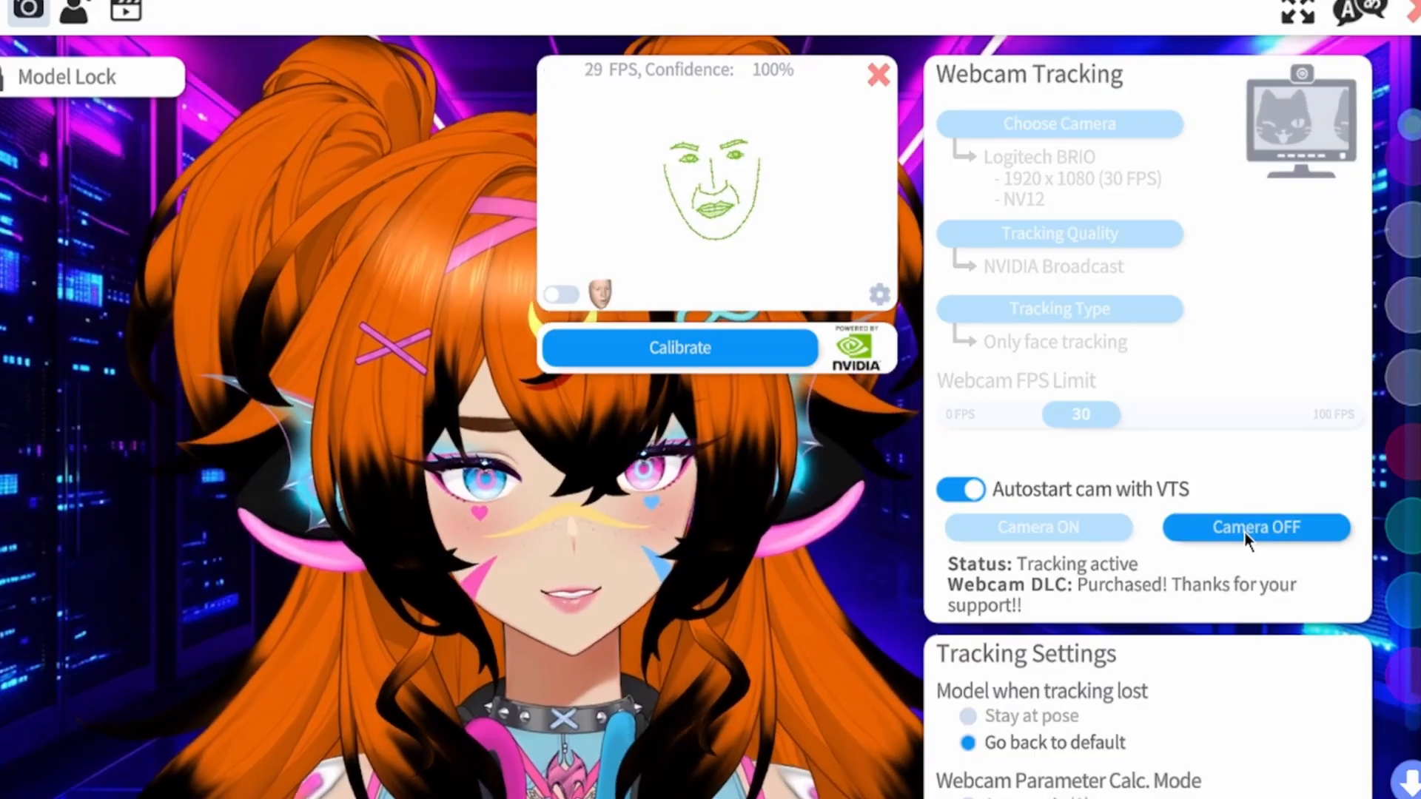
{"action": "left_click", "coordinate": [1245, 532]}
{"action": "left_click", "coordinate": [1075, 235]}
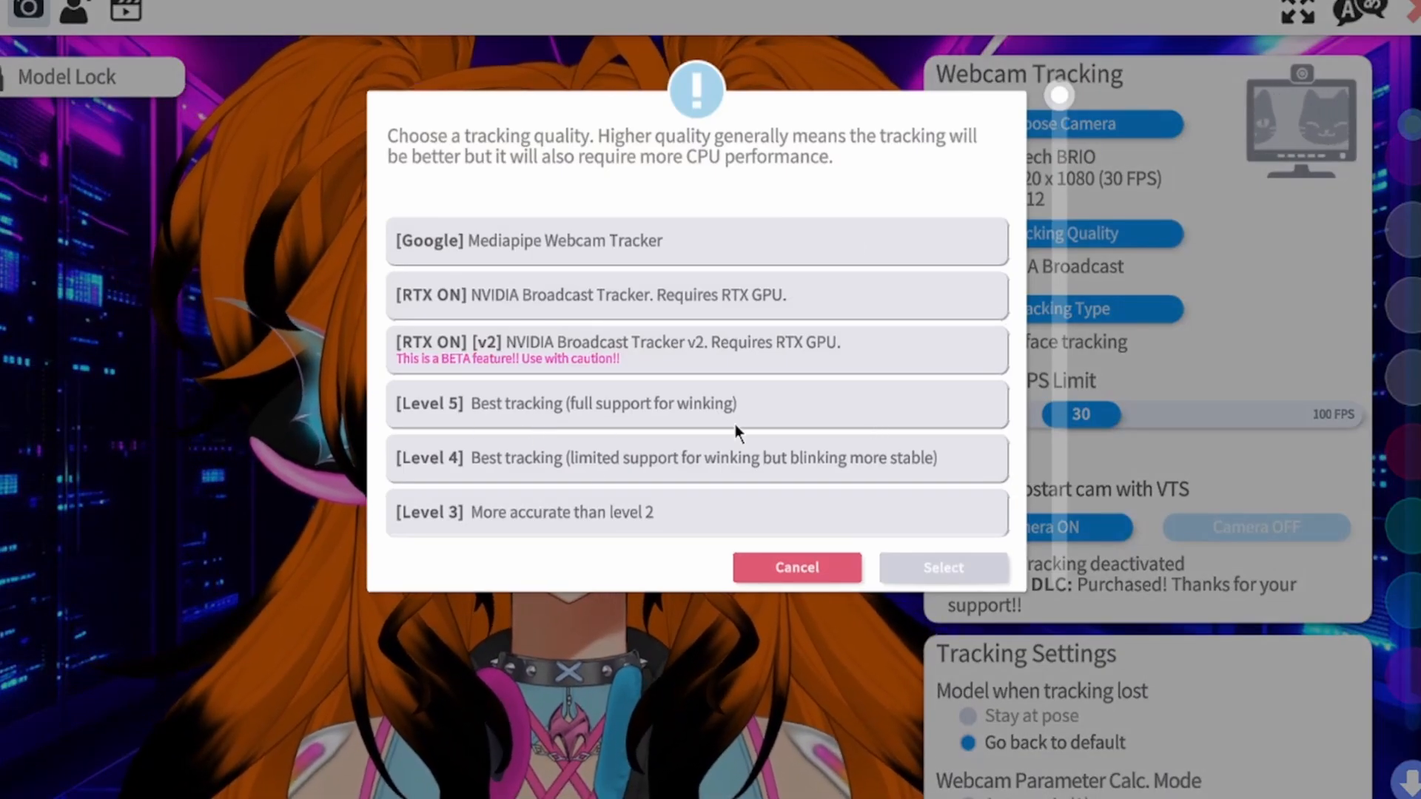
{"action": "left_click", "coordinate": [799, 567]}
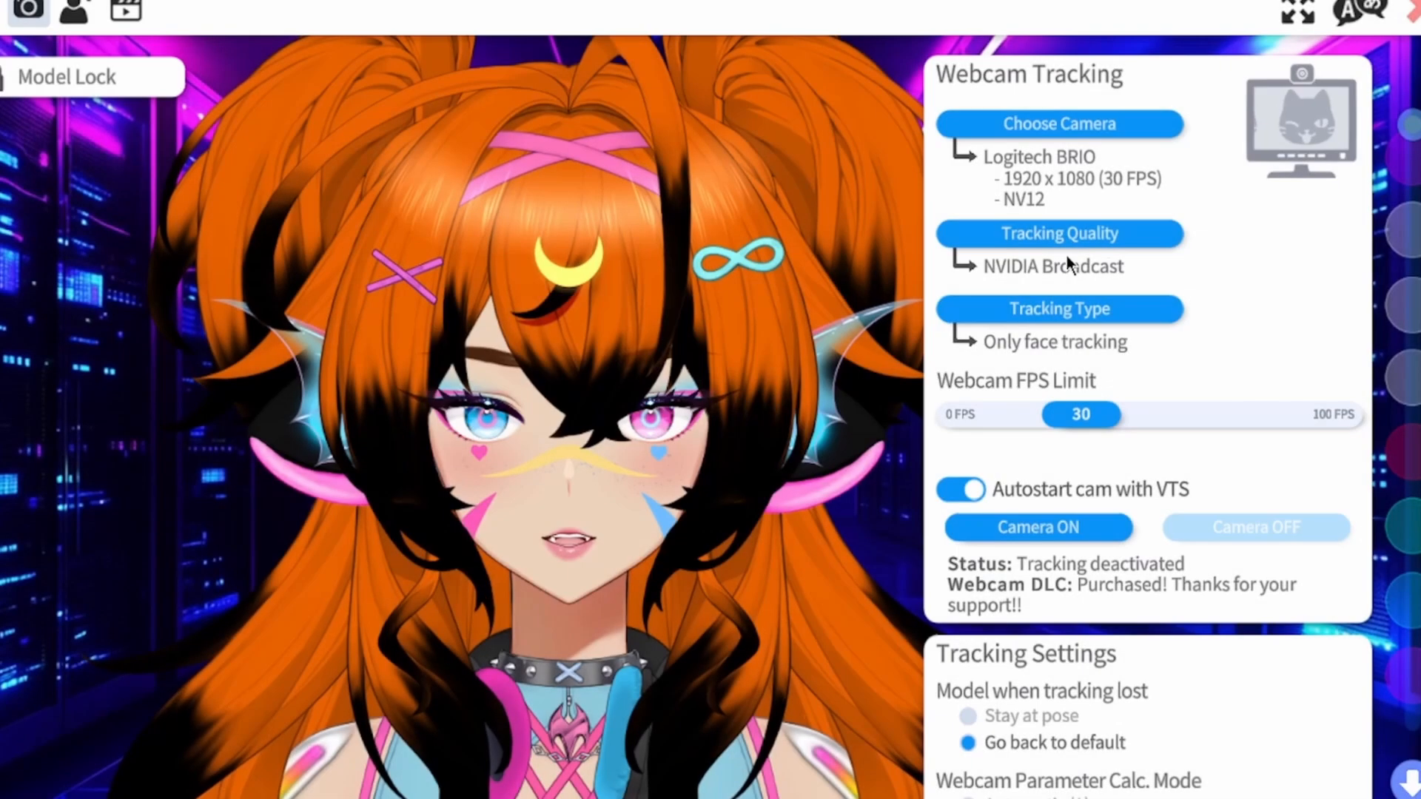
{"action": "left_click", "coordinate": [1072, 235]}
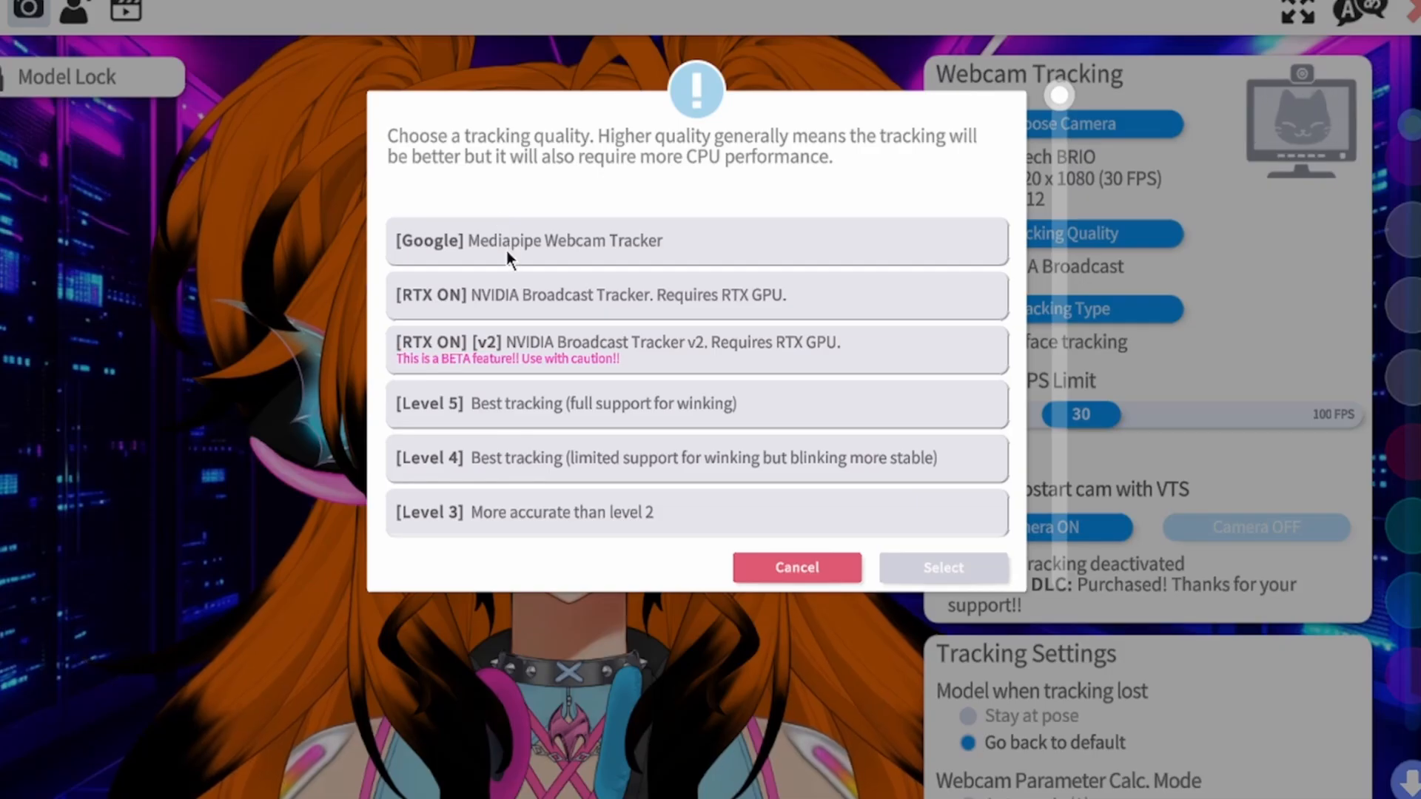
{"action": "left_click", "coordinate": [522, 239]}
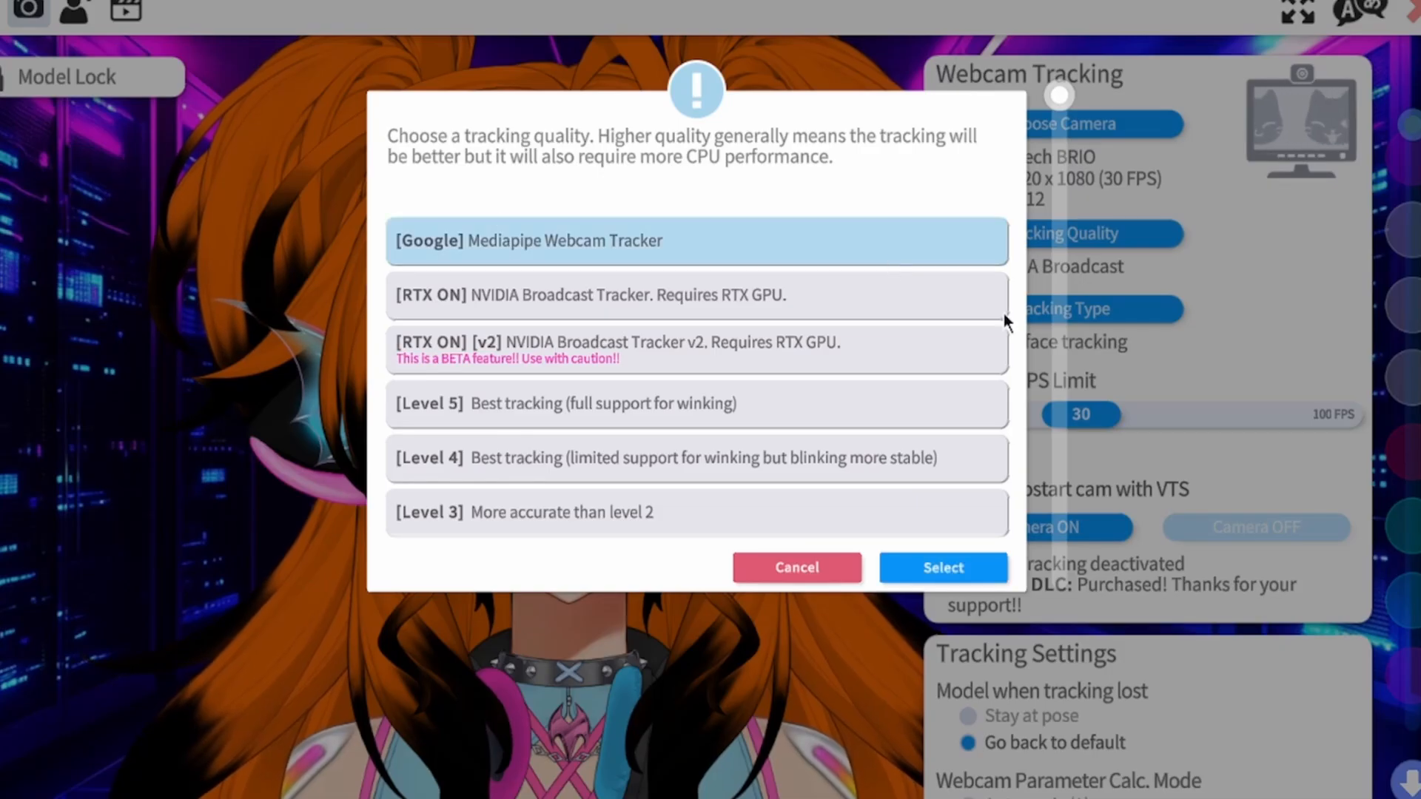
{"action": "left_click", "coordinate": [945, 569]}
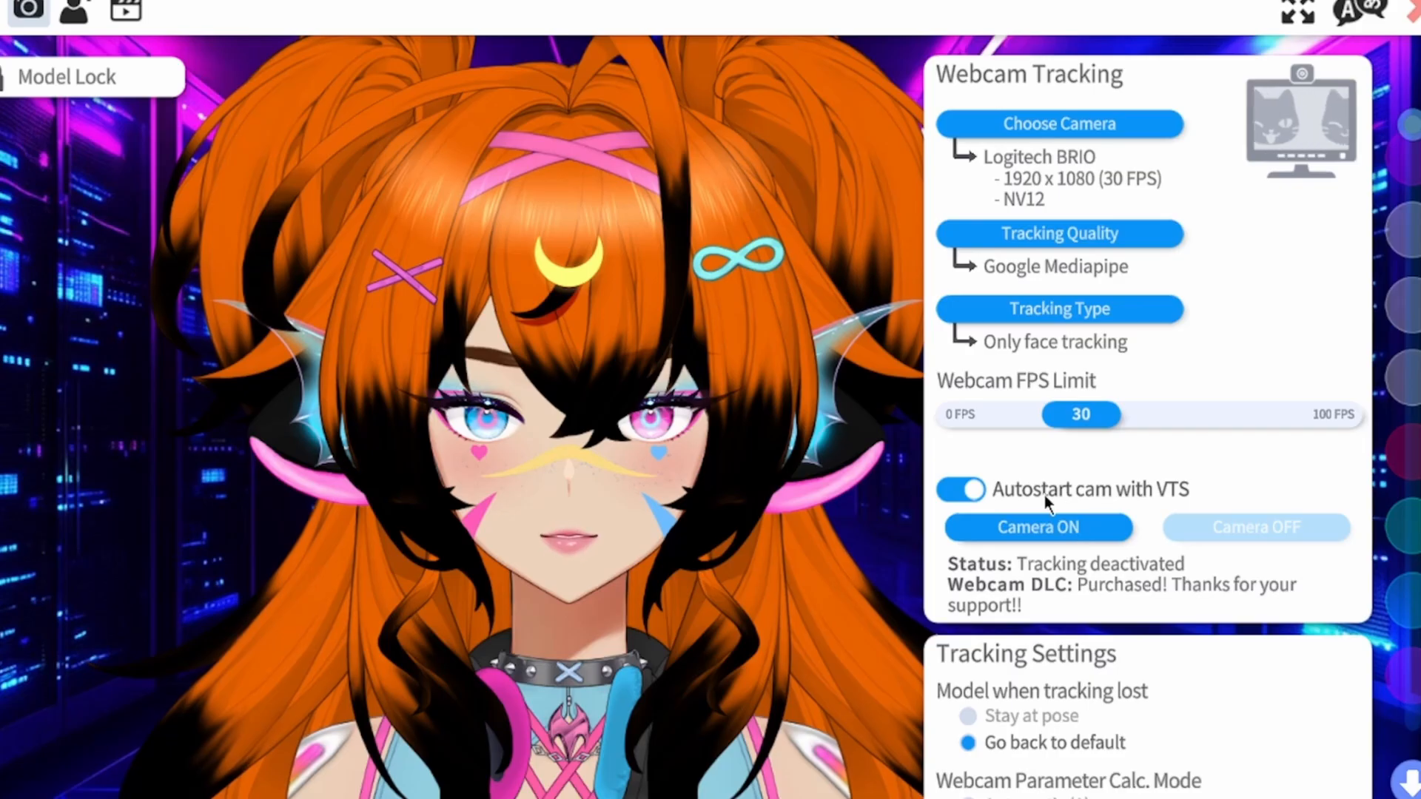
{"action": "left_click", "coordinate": [1050, 534]}
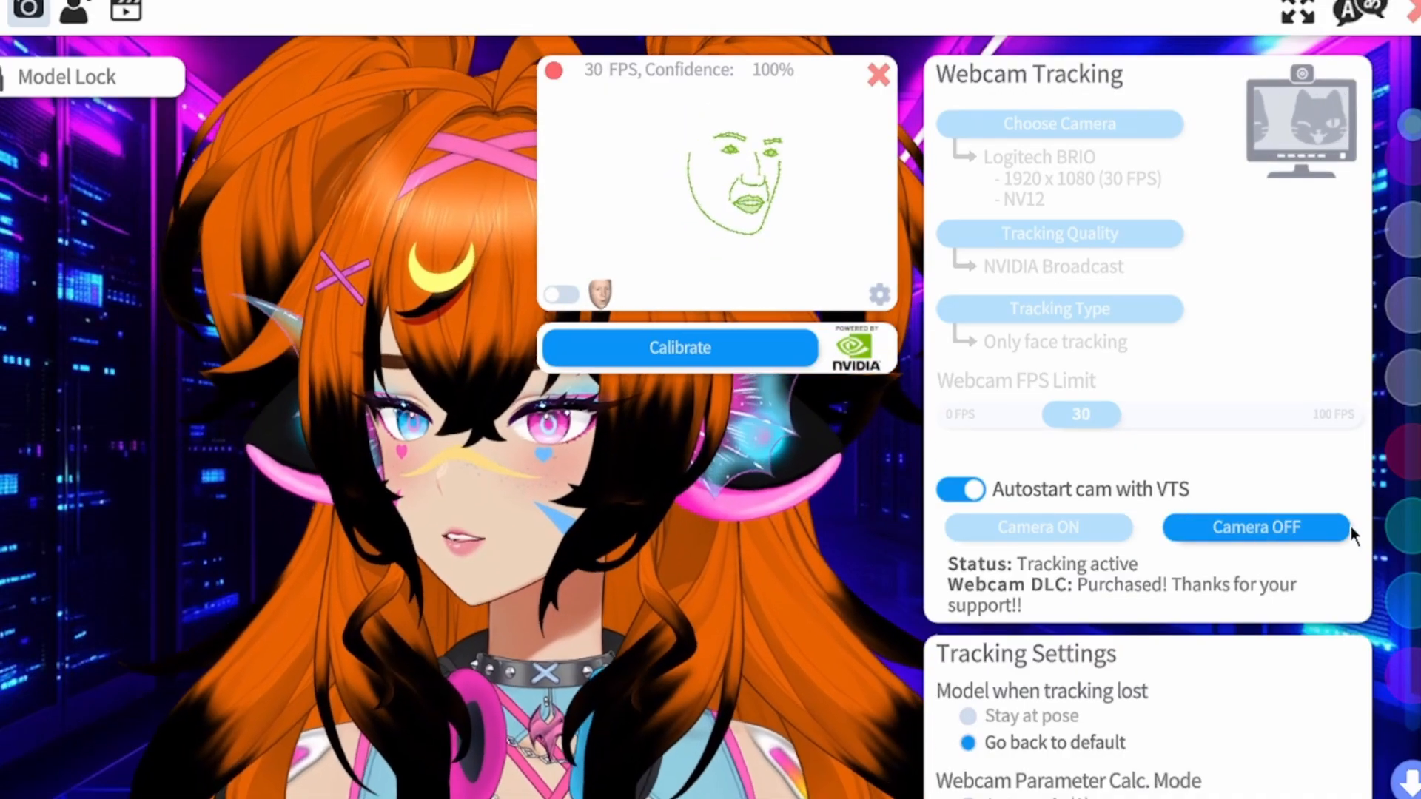
Step: Set the Mouth Open Sensitivity in the webcam tracking settings to 70
{"action": "scroll", "coordinate": [1339, 575], "scroll_direction": "down", "scroll_amount": 4}
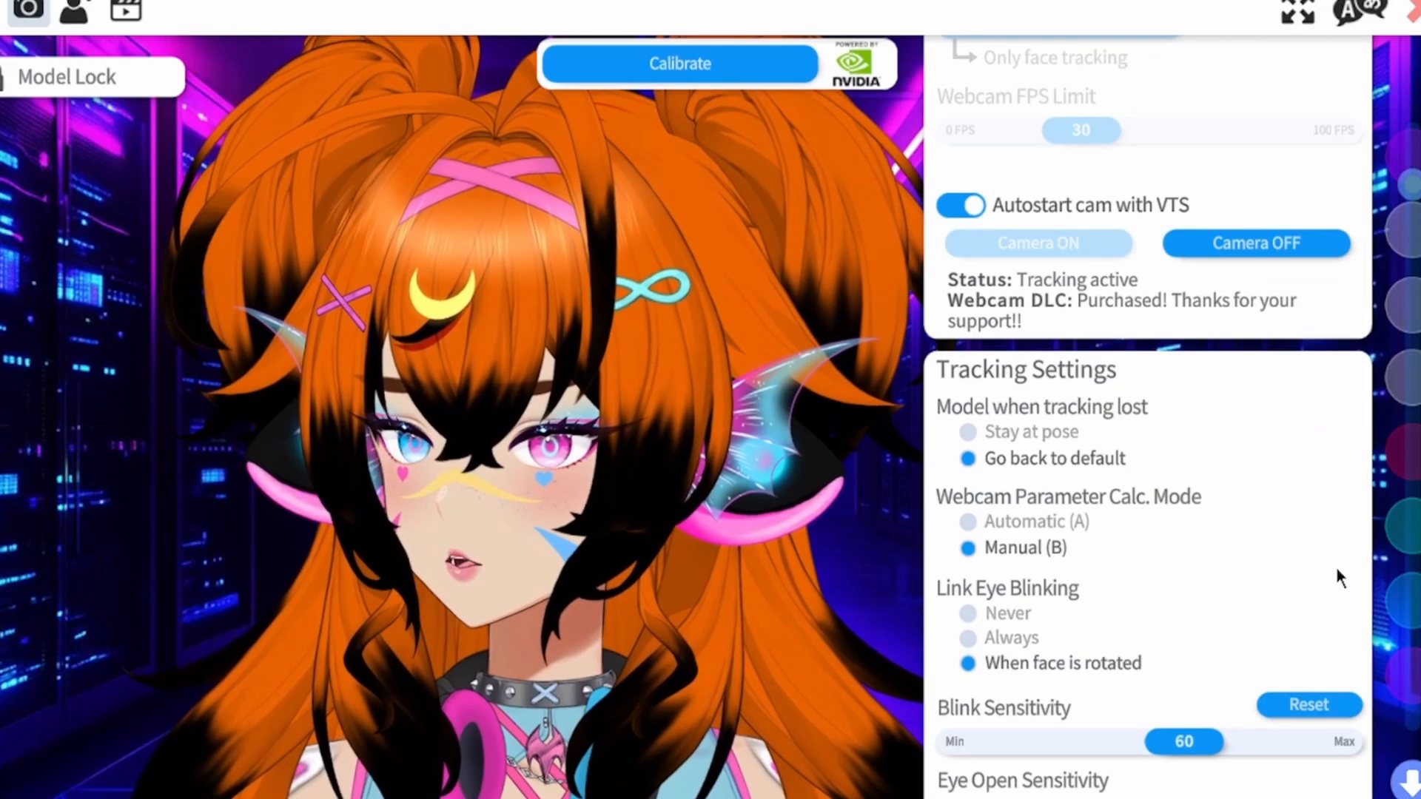
{"action": "scroll", "coordinate": [1337, 569], "scroll_direction": "down", "scroll_amount": 3}
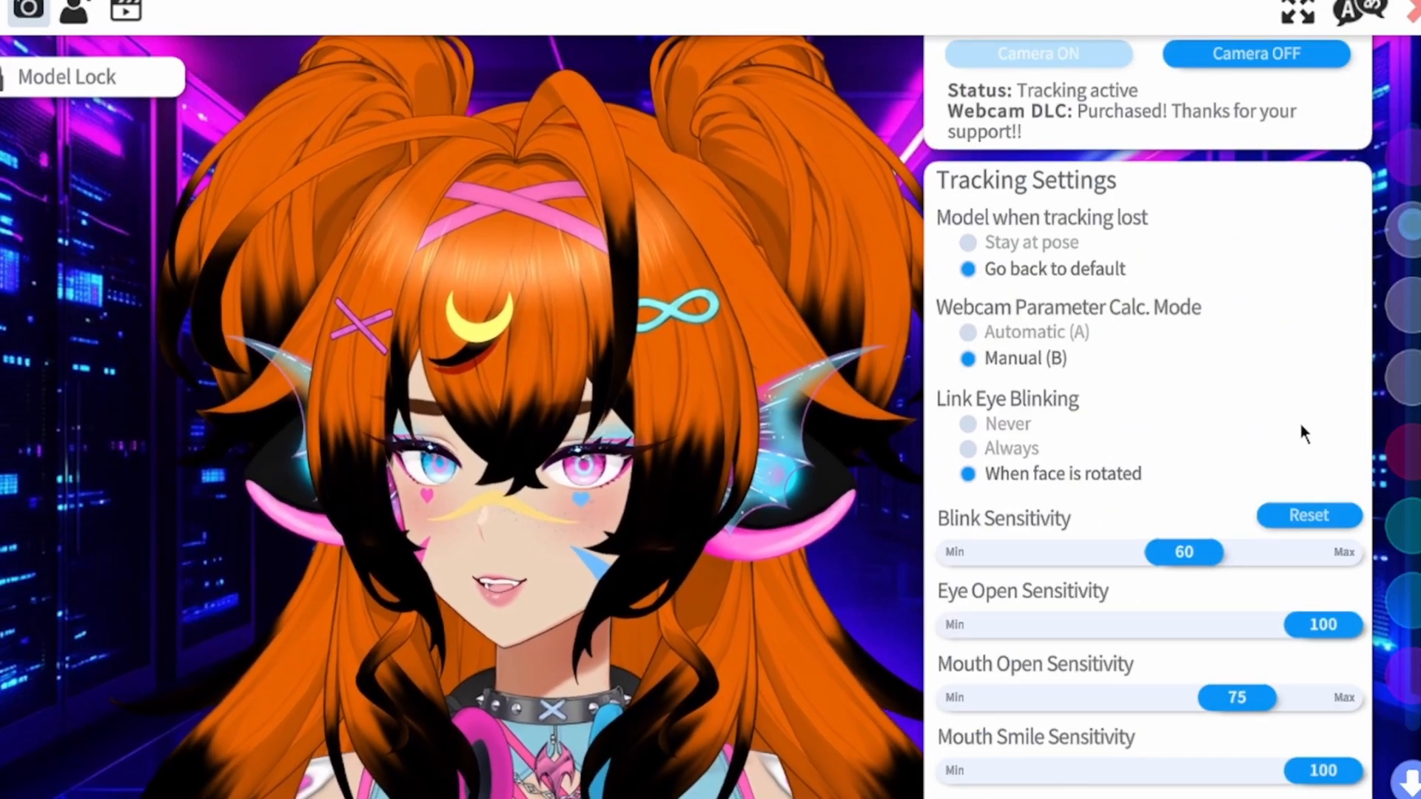
{"action": "scroll", "coordinate": [1292, 560], "scroll_direction": "down", "scroll_amount": 3}
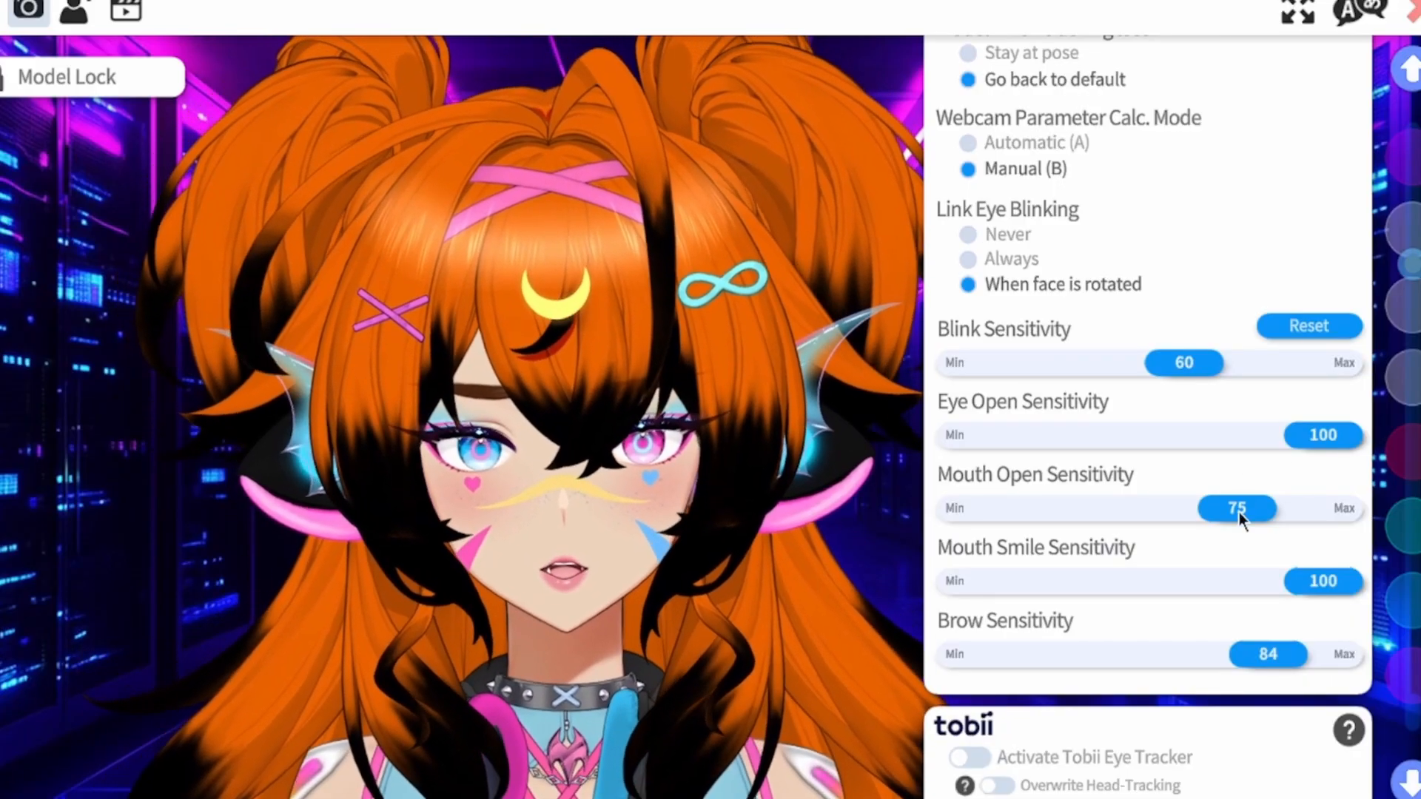
{"action": "left_click_drag", "start_coordinate": [1231, 513], "coordinate": [1213, 511]}
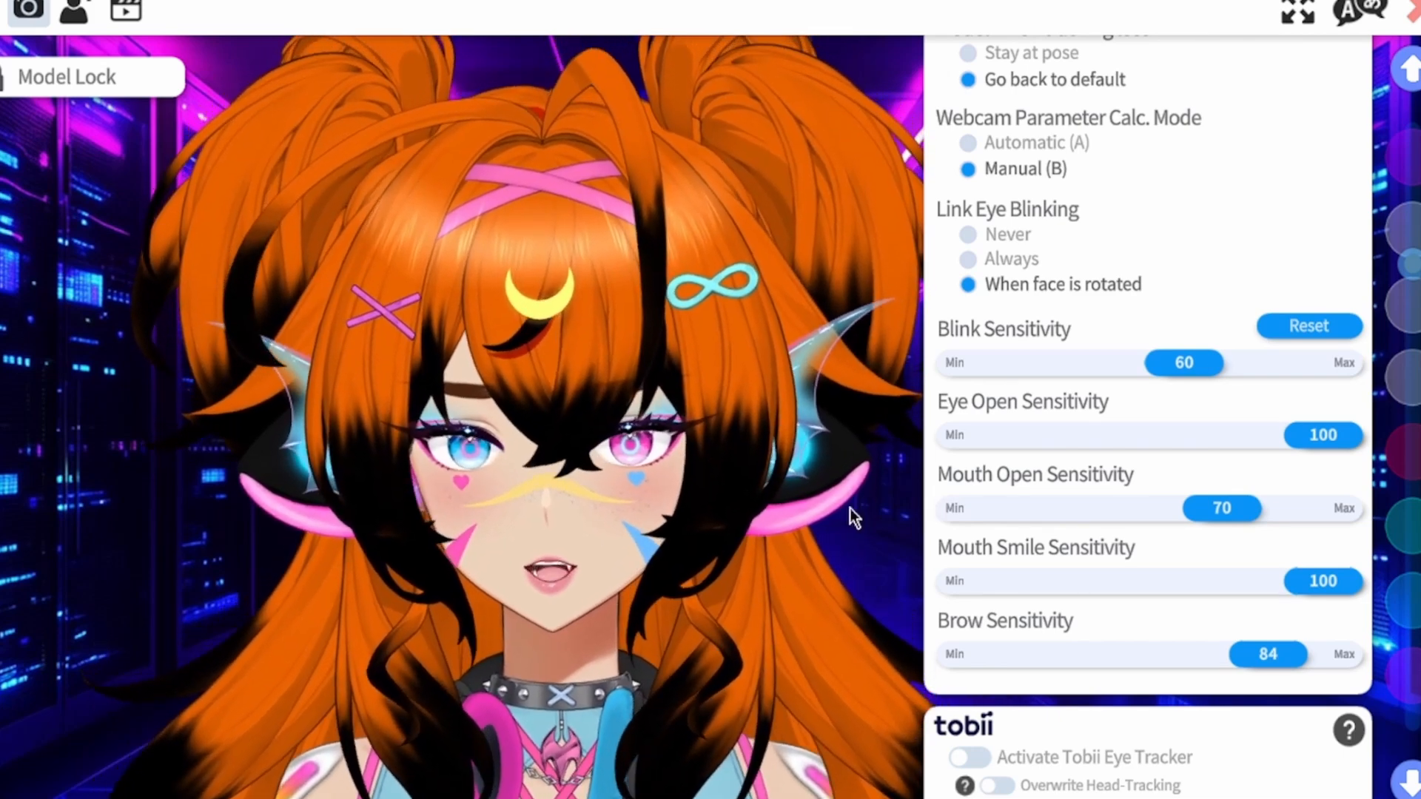
Step: Examine the Mouth Smile parameter in the model settings, including its selectable input face tracking parameters, without changing the input
{"action": "left_click", "coordinate": [73, 16]}
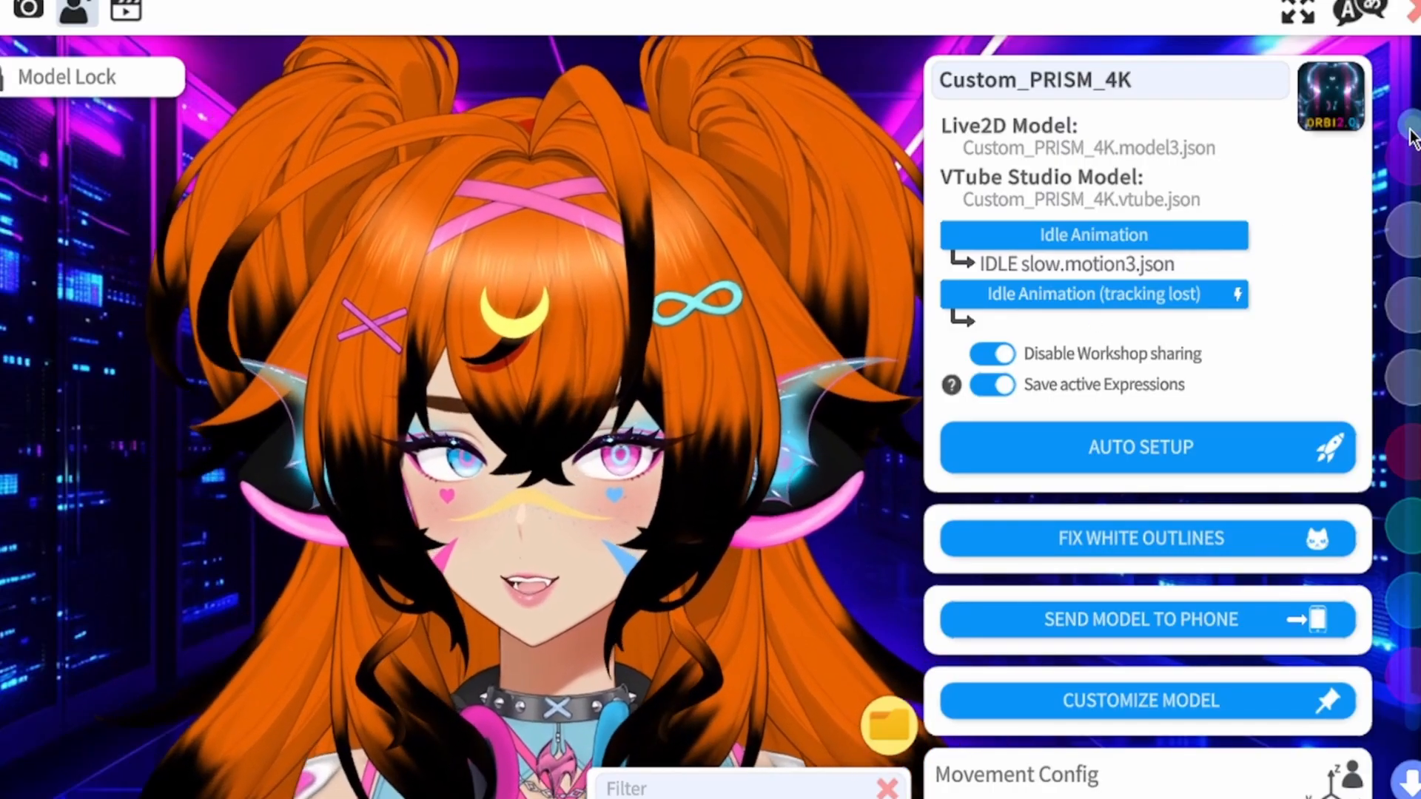
{"action": "scroll", "coordinate": [1269, 234], "scroll_direction": "down", "scroll_amount": 3}
{"action": "scroll", "coordinate": [1410, 144], "scroll_direction": "down", "scroll_amount": 15}
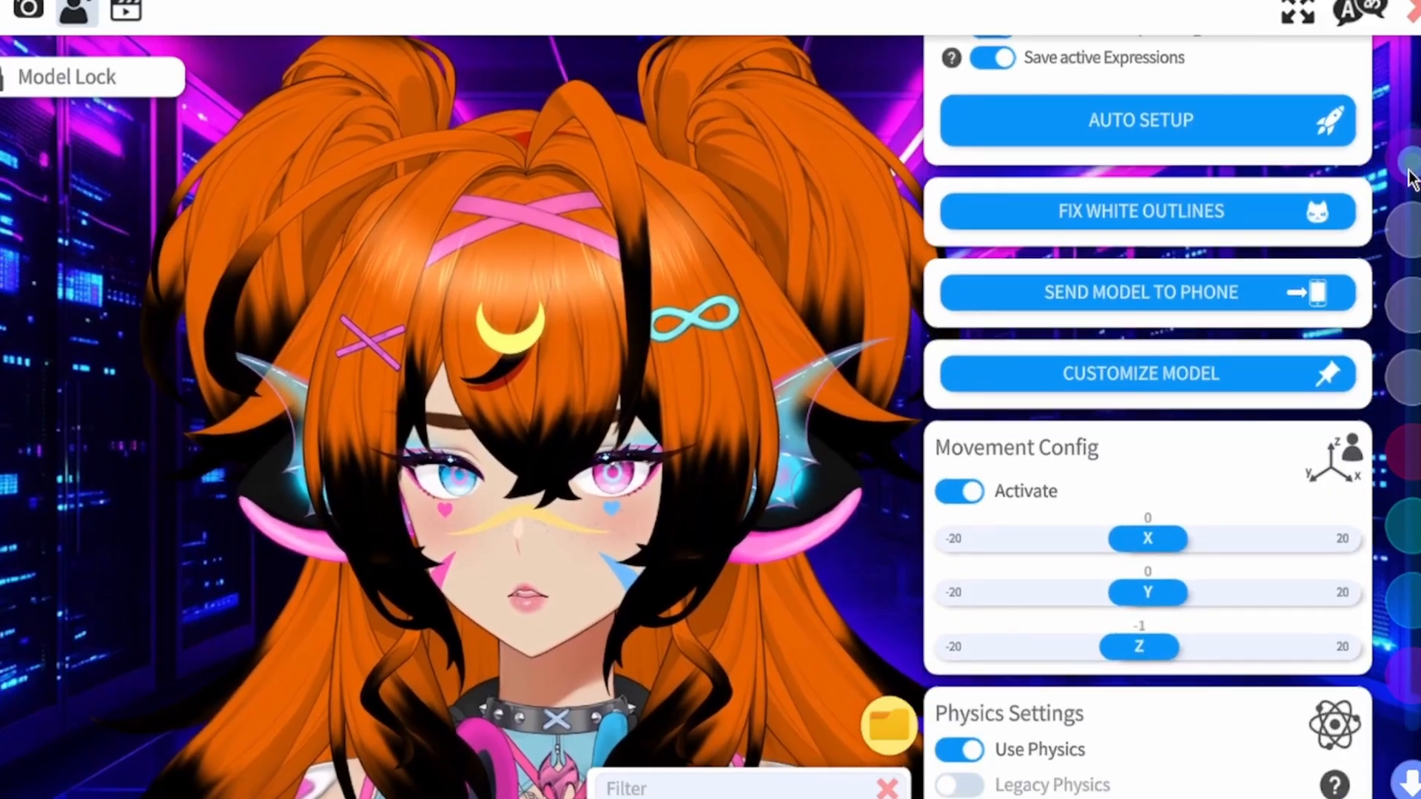
{"action": "scroll", "coordinate": [1410, 226], "scroll_direction": "down", "scroll_amount": 15}
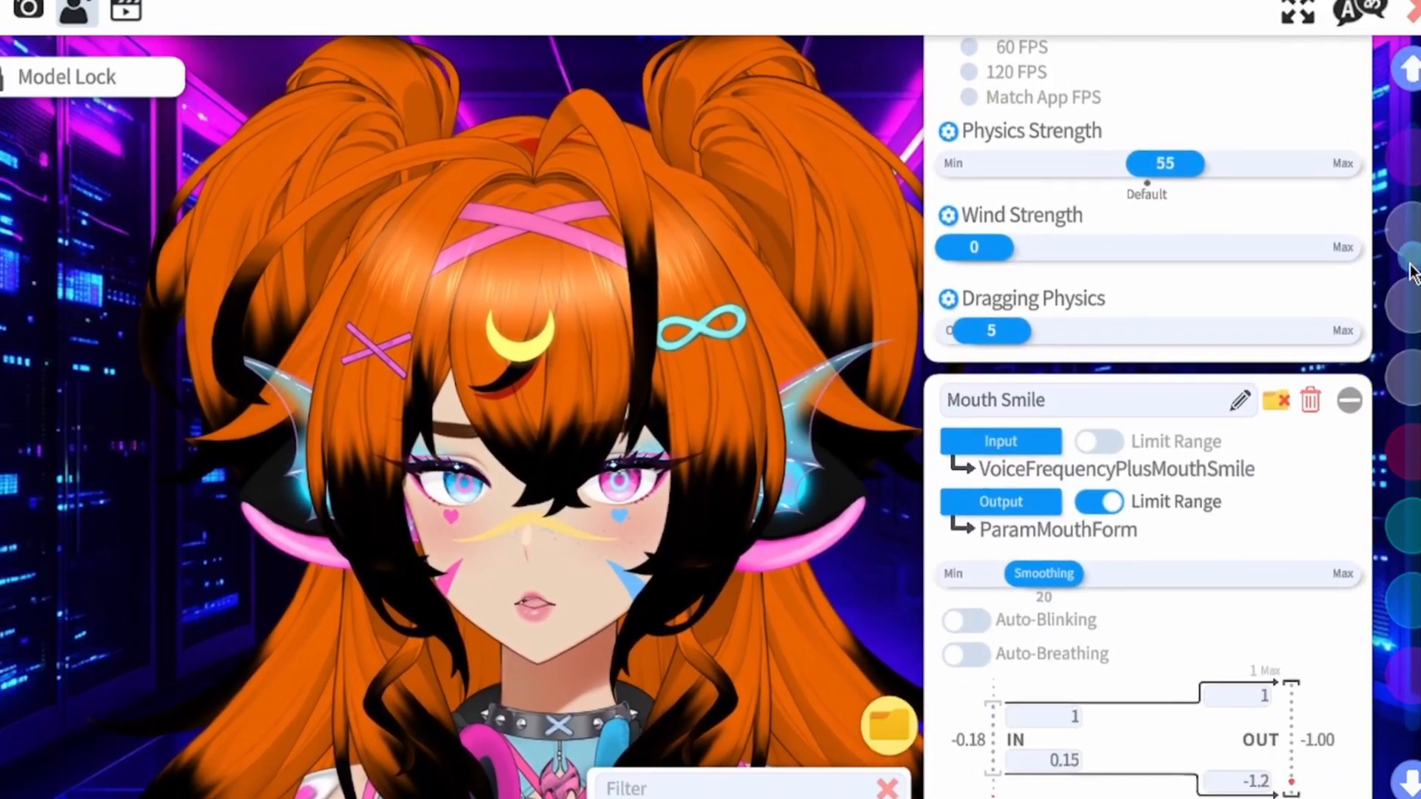
{"action": "scroll", "coordinate": [1411, 303], "scroll_direction": "down", "scroll_amount": 1}
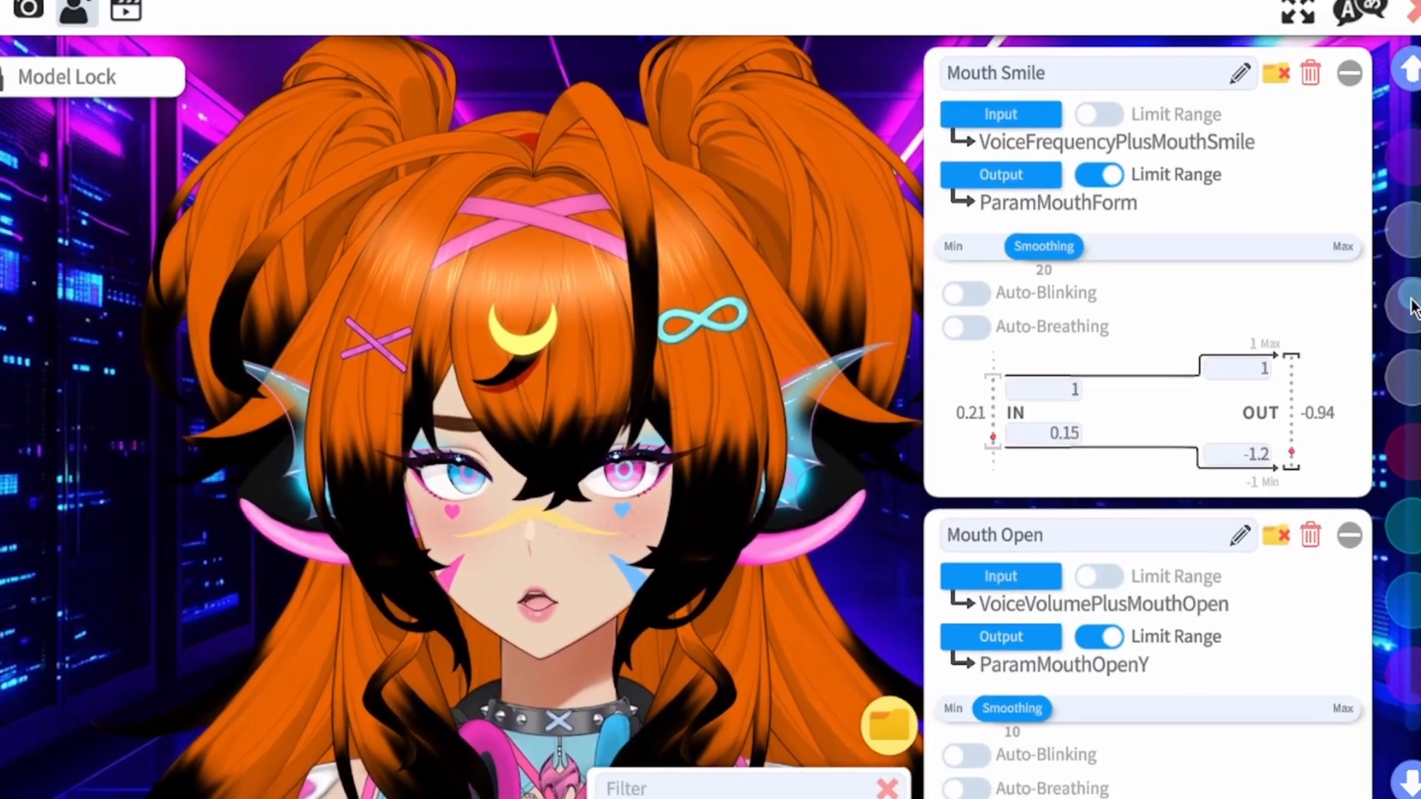
{"action": "scroll", "coordinate": [1411, 303], "scroll_direction": "down", "scroll_amount": 1}
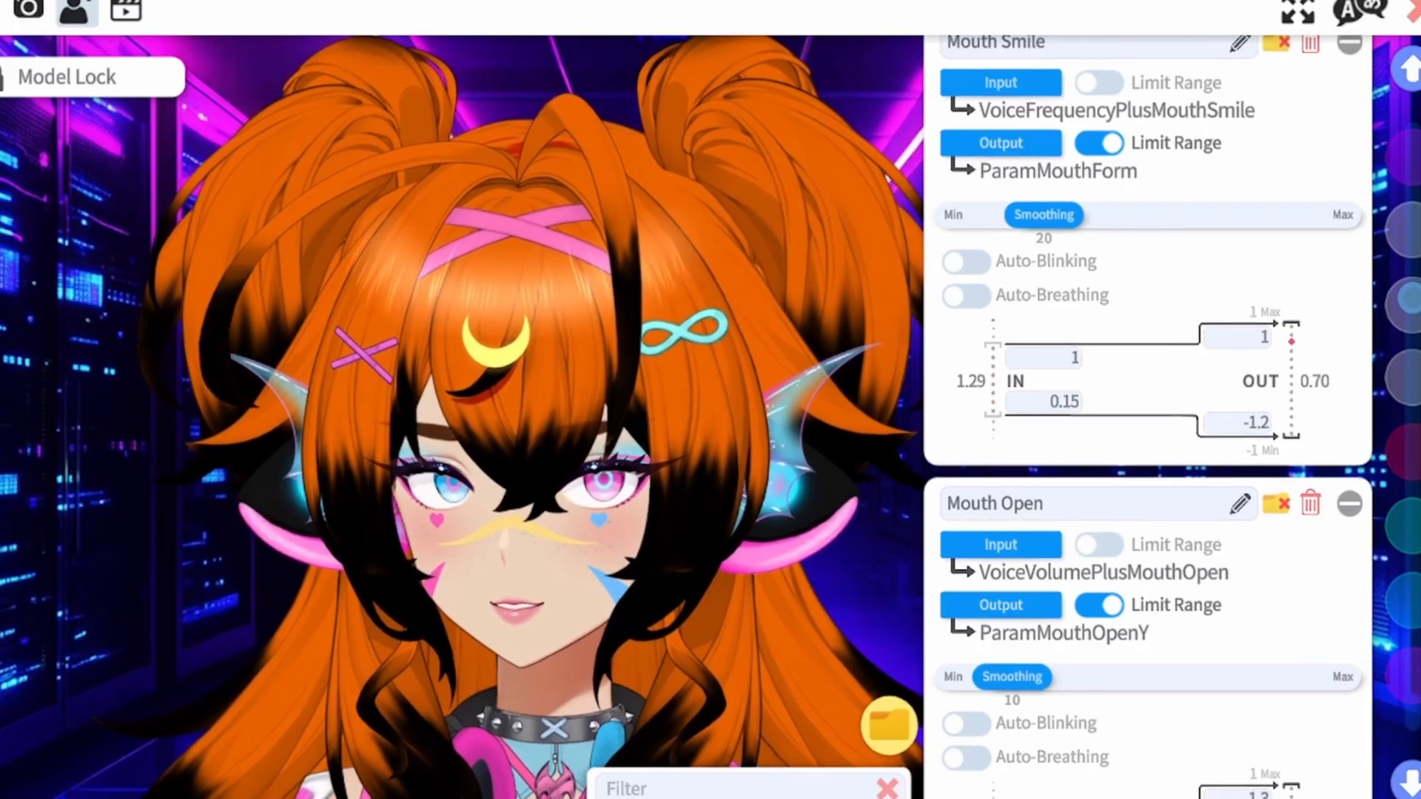
{"action": "scroll", "coordinate": [1007, 148], "scroll_direction": "up", "scroll_amount": 2}
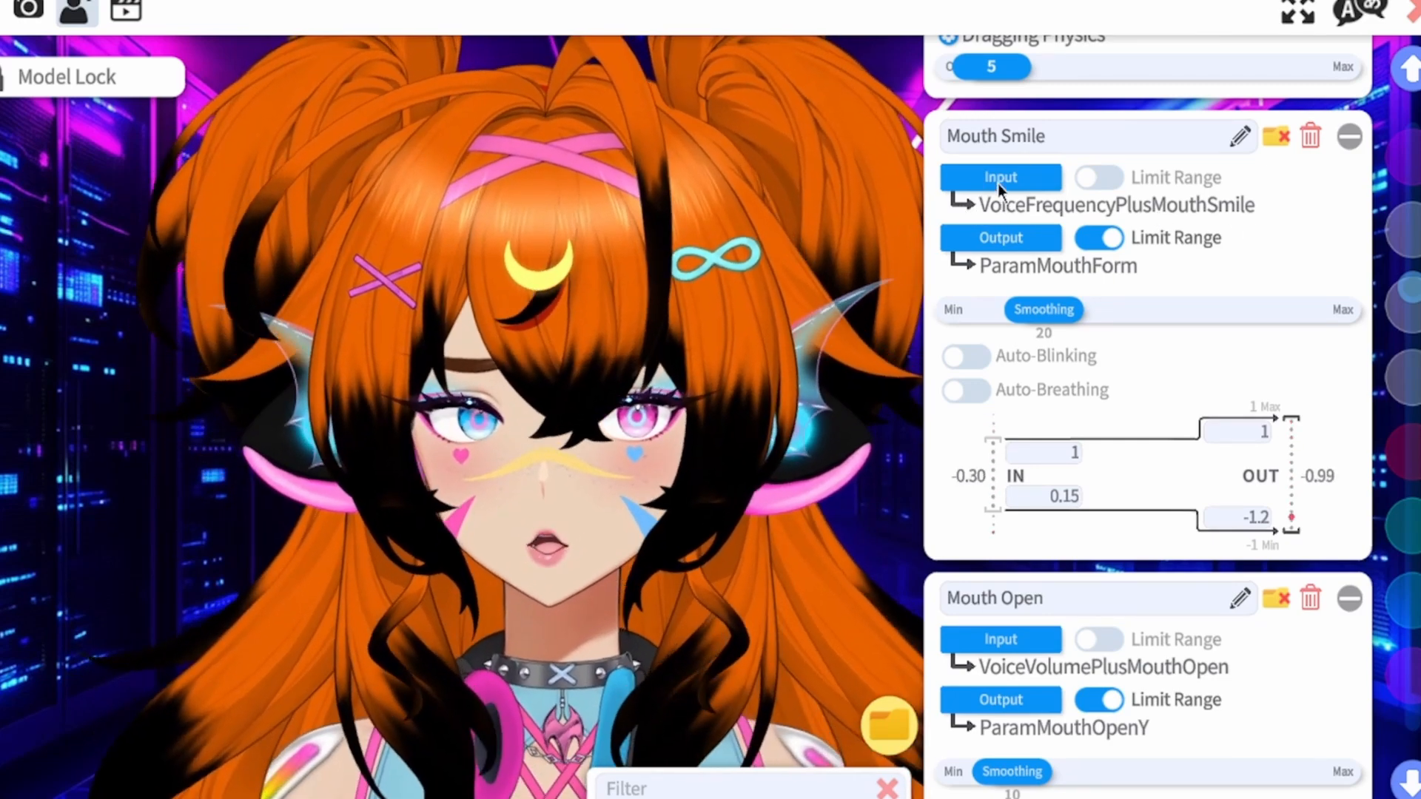
{"action": "left_click", "coordinate": [999, 178]}
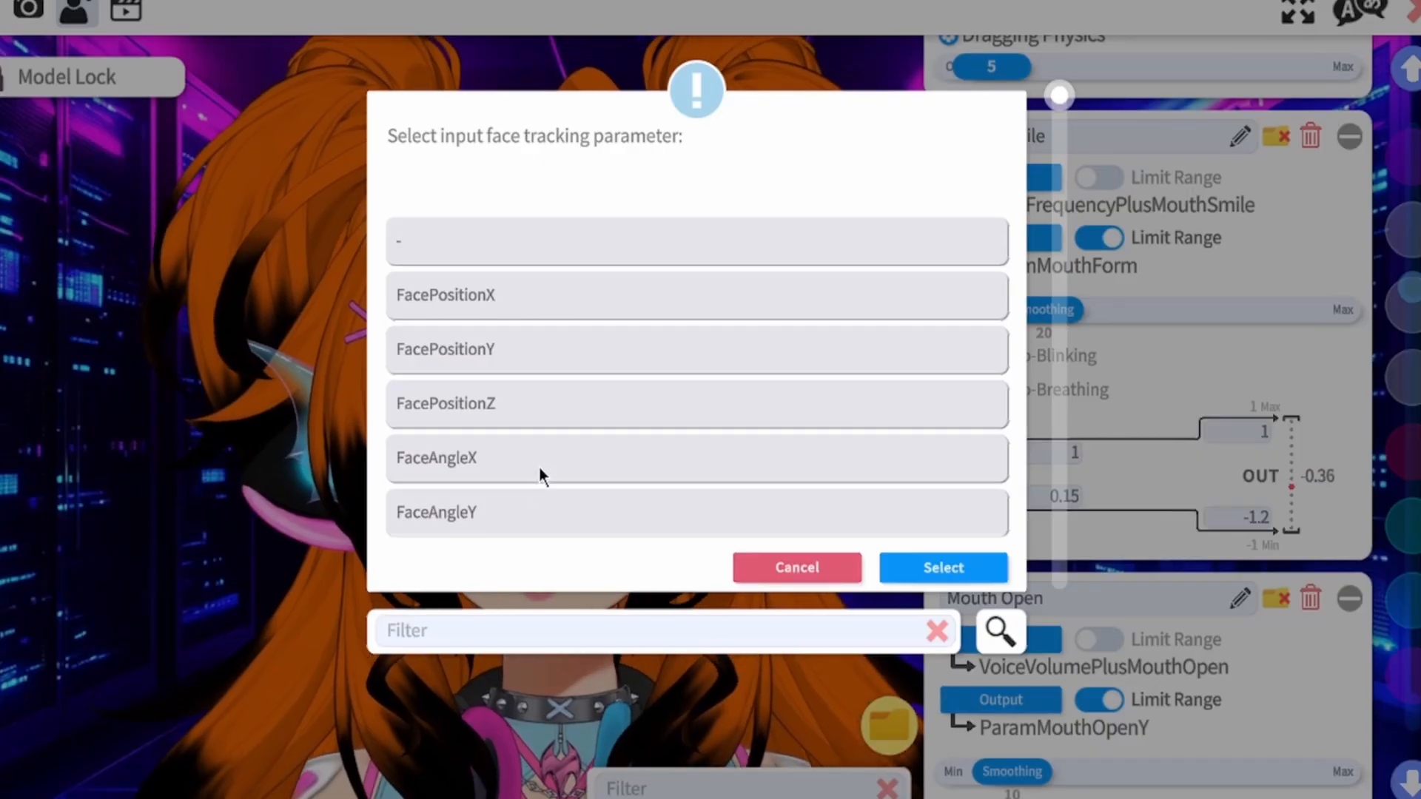
{"action": "scroll", "coordinate": [541, 468], "scroll_direction": "down", "scroll_amount": 7}
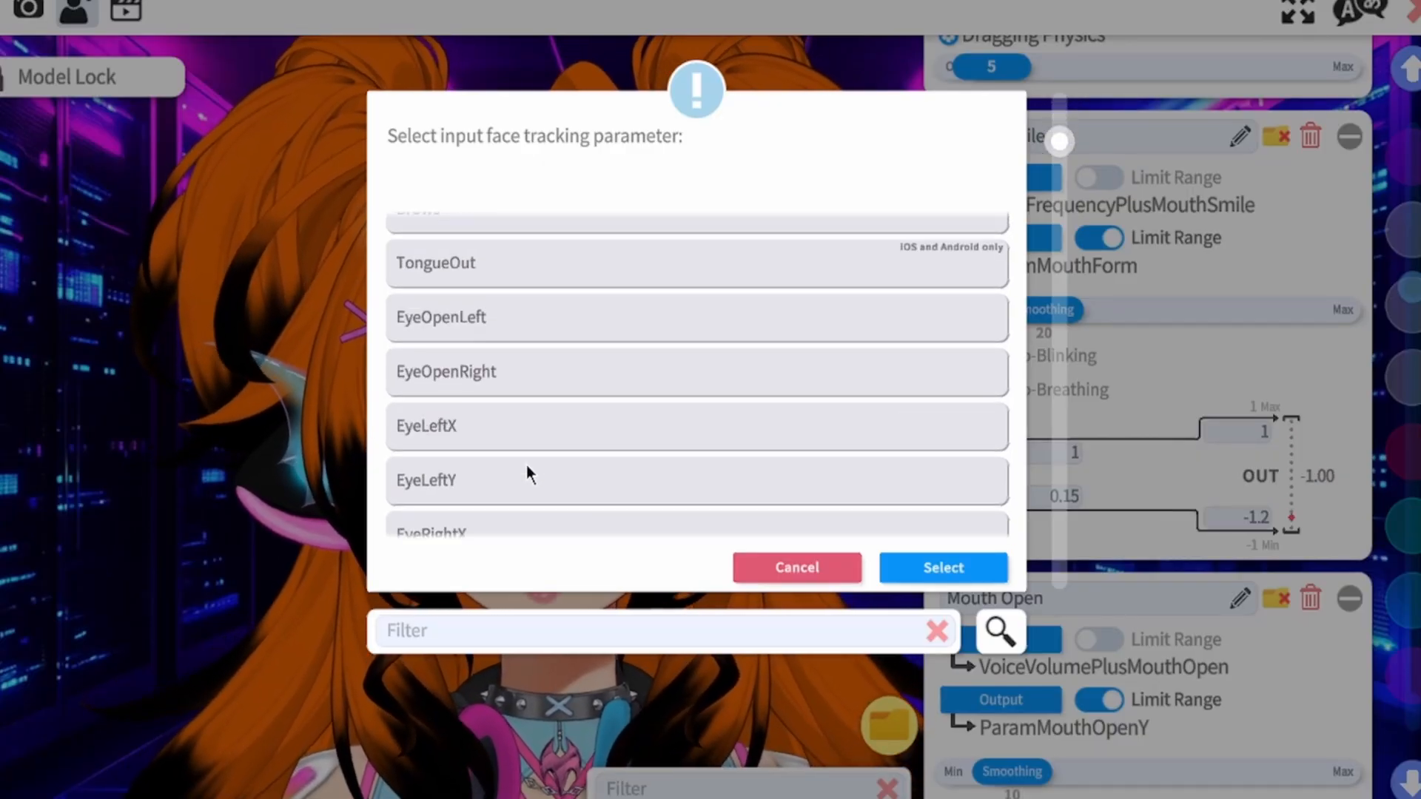
{"action": "scroll", "coordinate": [529, 468], "scroll_direction": "down", "scroll_amount": 10}
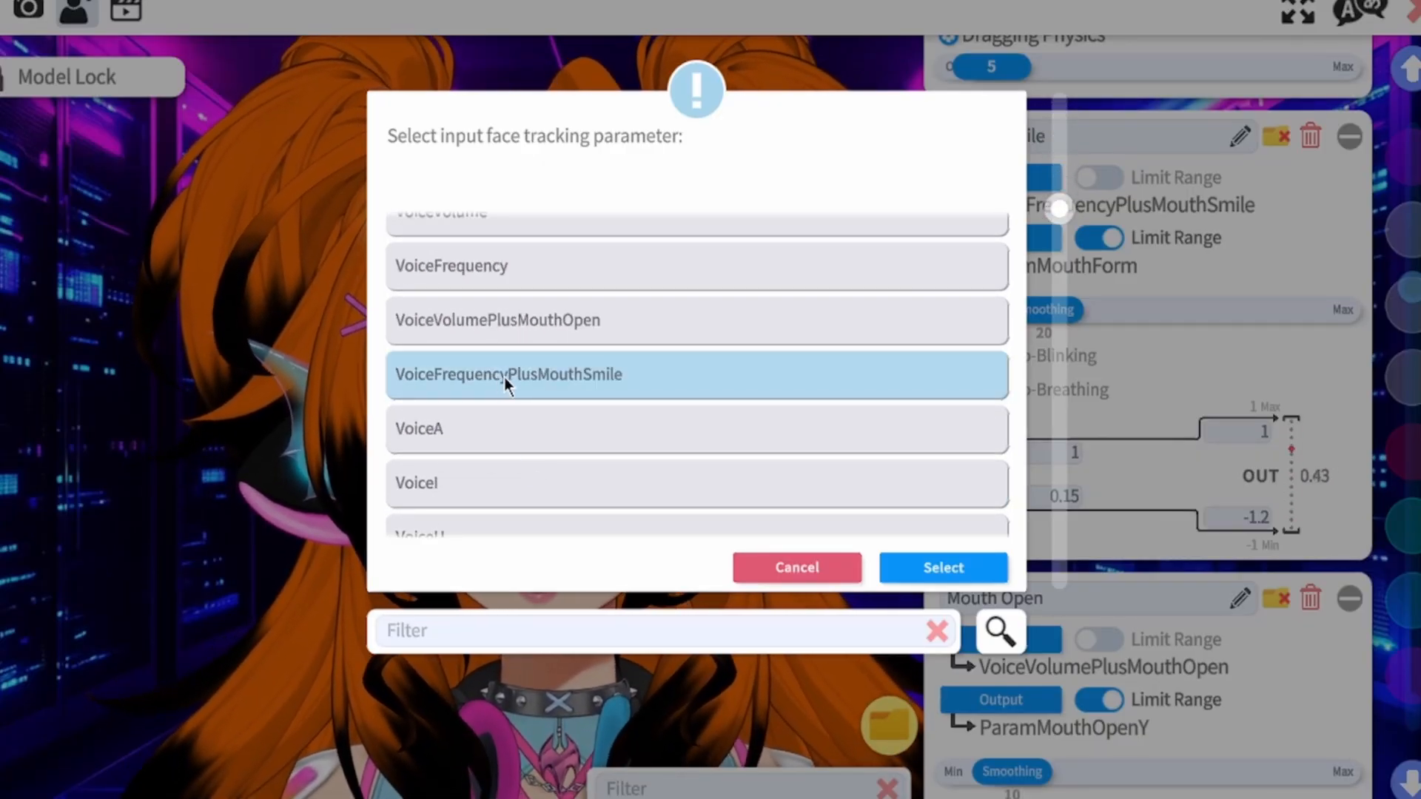
{"action": "left_click", "coordinate": [816, 566]}
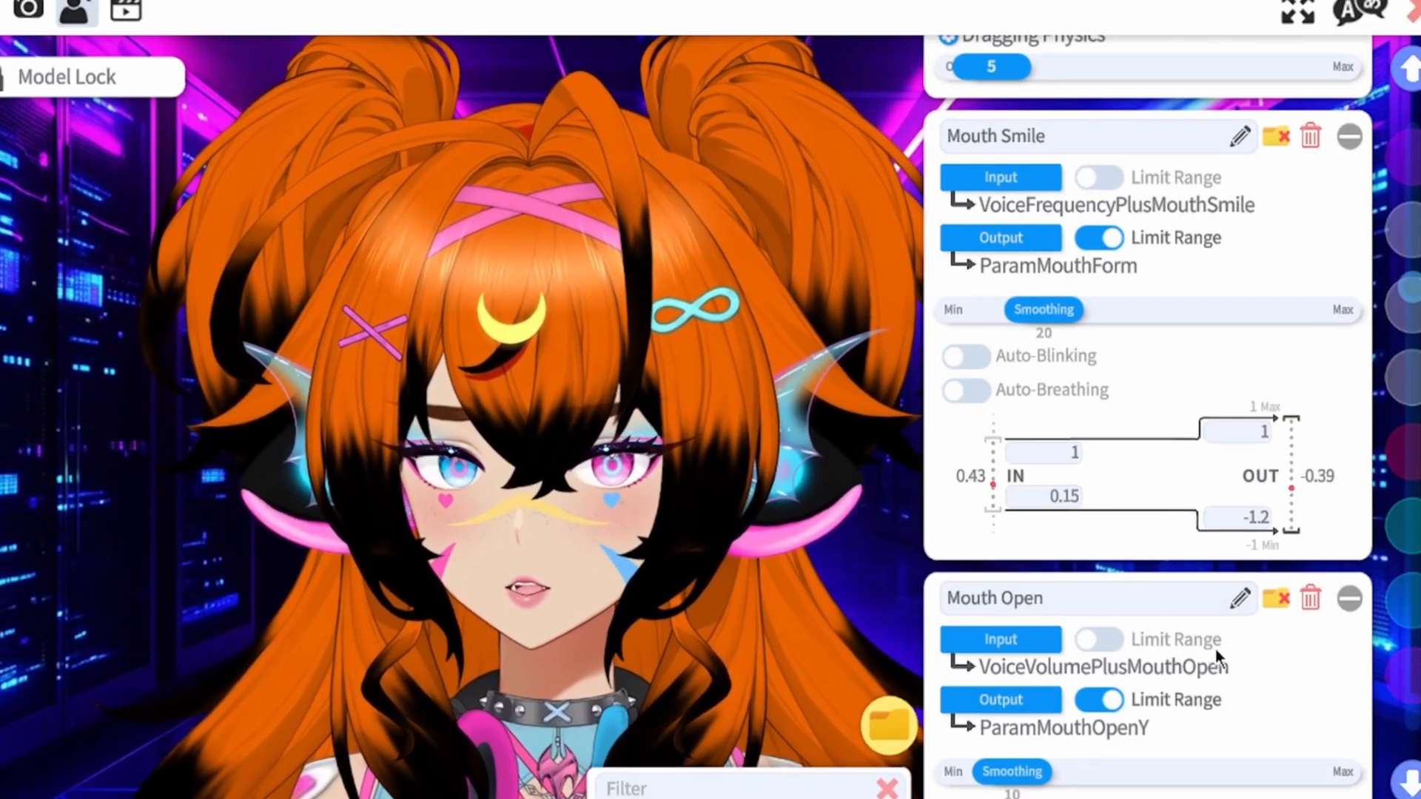
Step: Examine the inputs, outputs, smoothing and ranges of the Mouth Open, JawOpen and Mouth Pucker parameters
{"action": "scroll", "coordinate": [1246, 646], "scroll_direction": "down", "scroll_amount": 4}
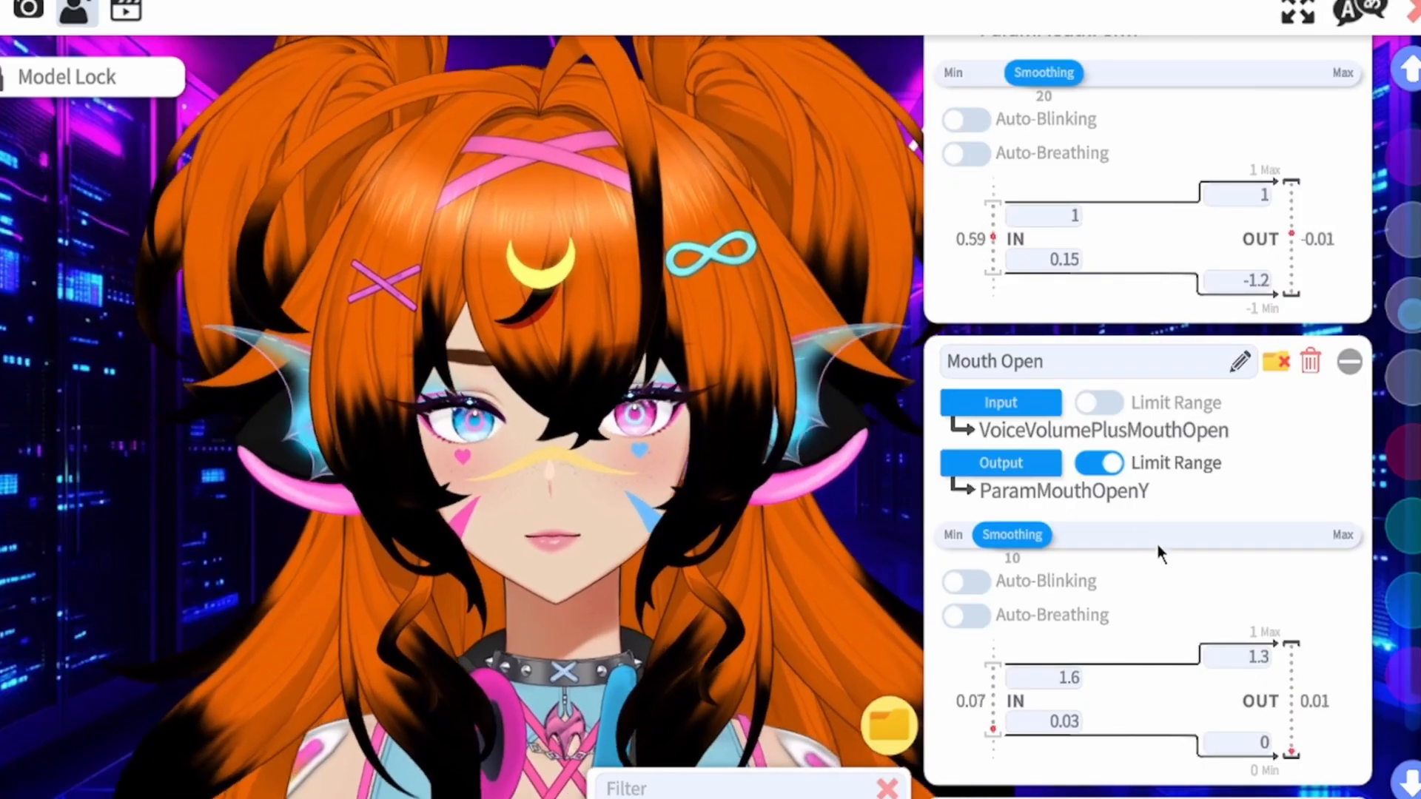
{"action": "scroll", "coordinate": [1144, 539], "scroll_direction": "down", "scroll_amount": 1}
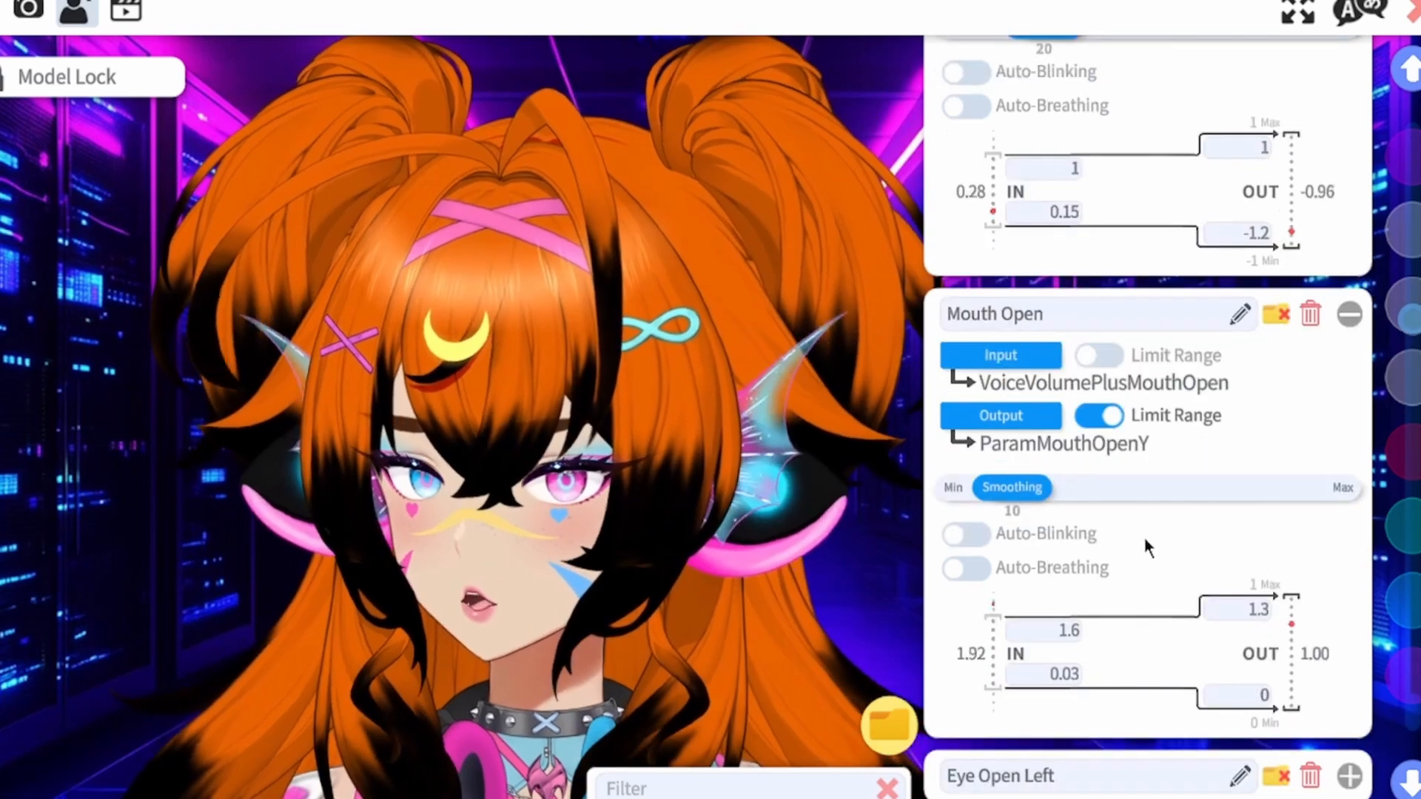
{"action": "scroll", "coordinate": [1146, 540], "scroll_direction": "down", "scroll_amount": 3}
{"action": "scroll", "coordinate": [1145, 540], "scroll_direction": "down", "scroll_amount": 6}
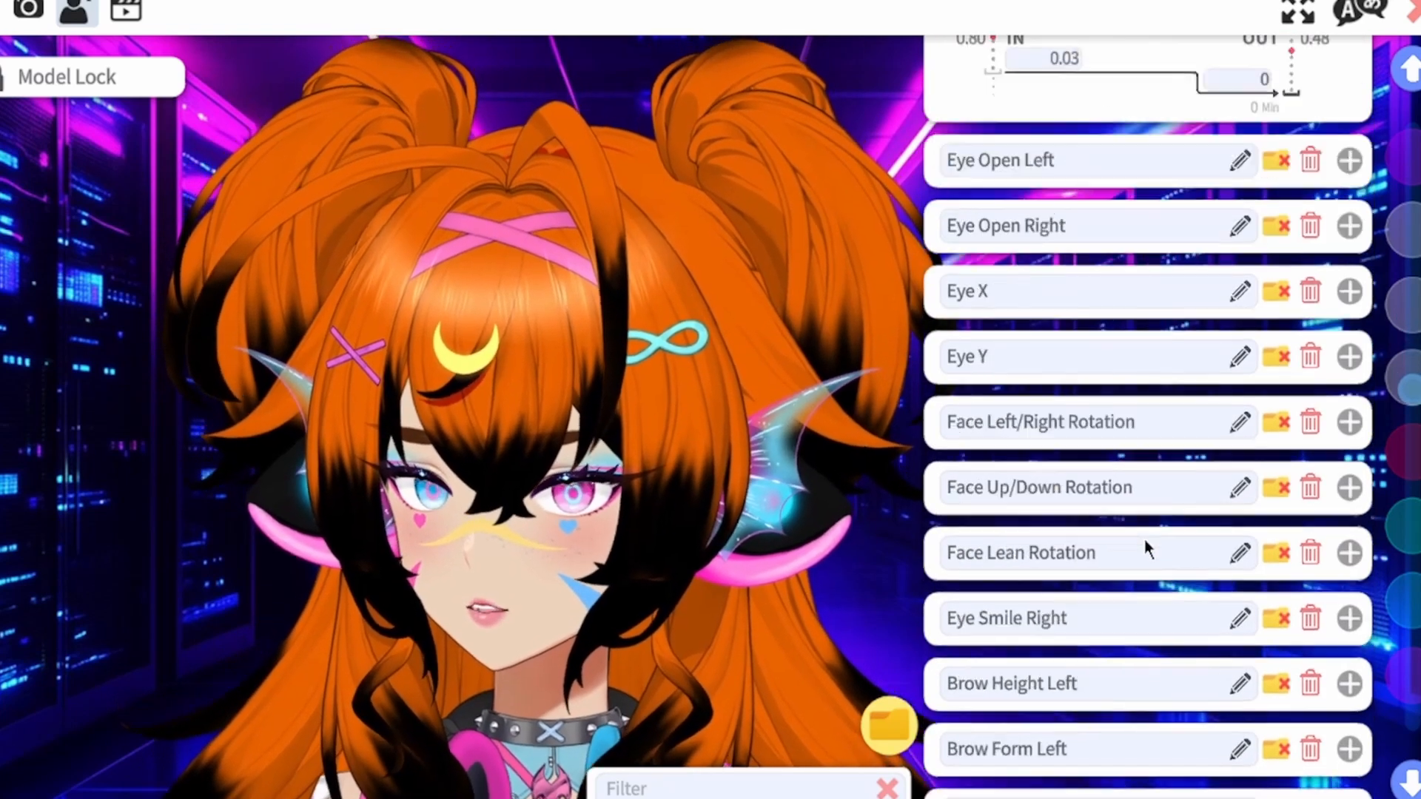
{"action": "scroll", "coordinate": [1145, 540], "scroll_direction": "down", "scroll_amount": 10}
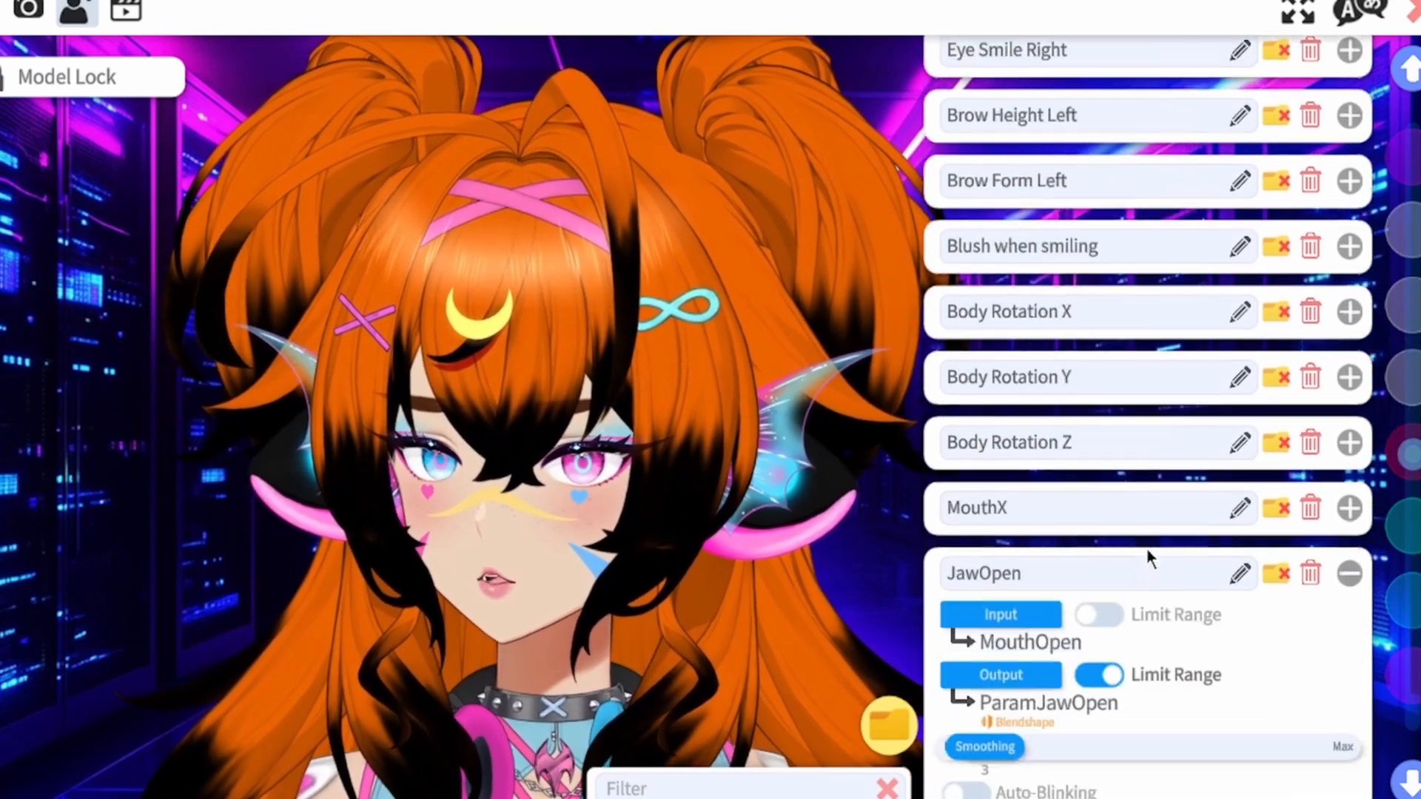
{"action": "scroll", "coordinate": [1148, 553], "scroll_direction": "down", "scroll_amount": 1}
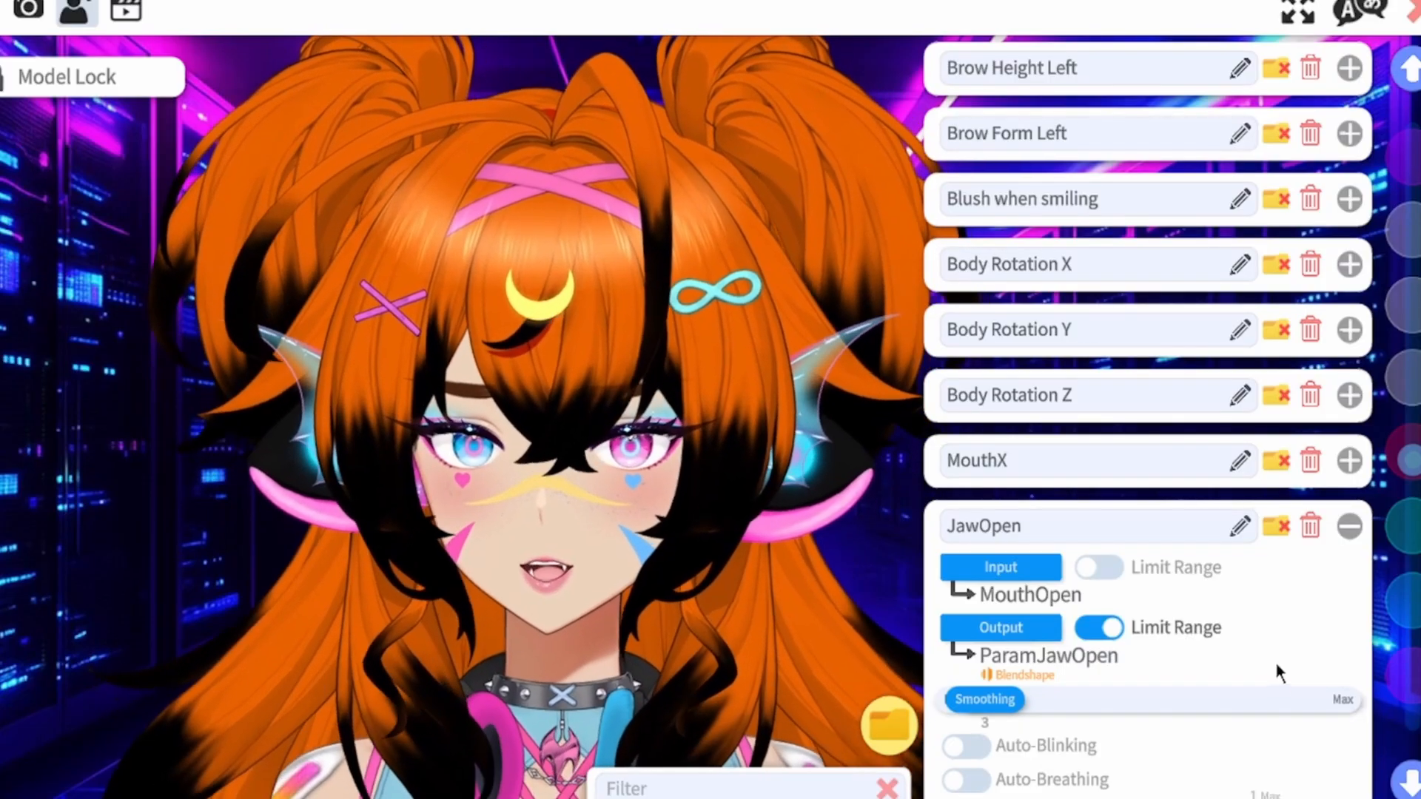
{"action": "scroll", "coordinate": [1181, 644], "scroll_direction": "down", "scroll_amount": 8}
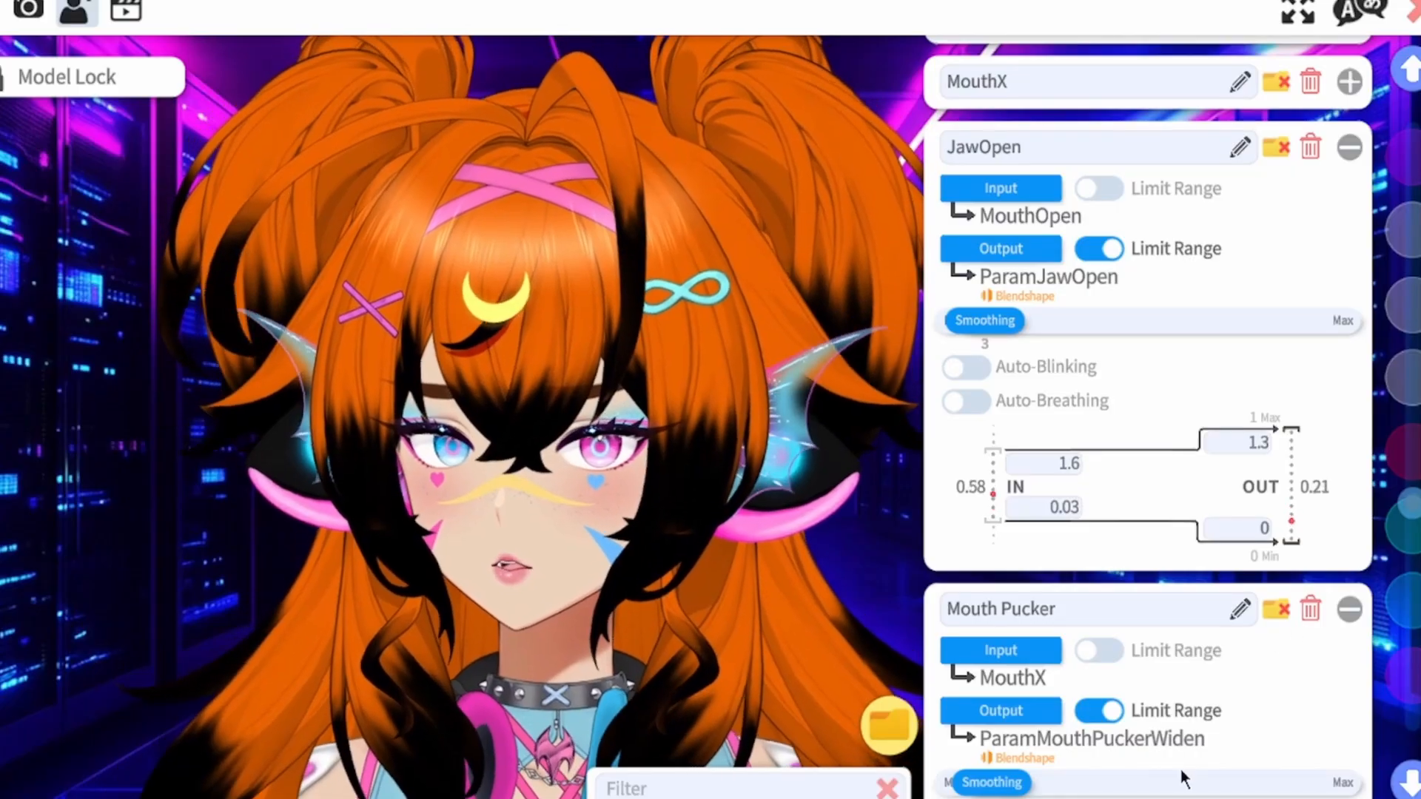
{"action": "scroll", "coordinate": [1277, 698], "scroll_direction": "down", "scroll_amount": 5}
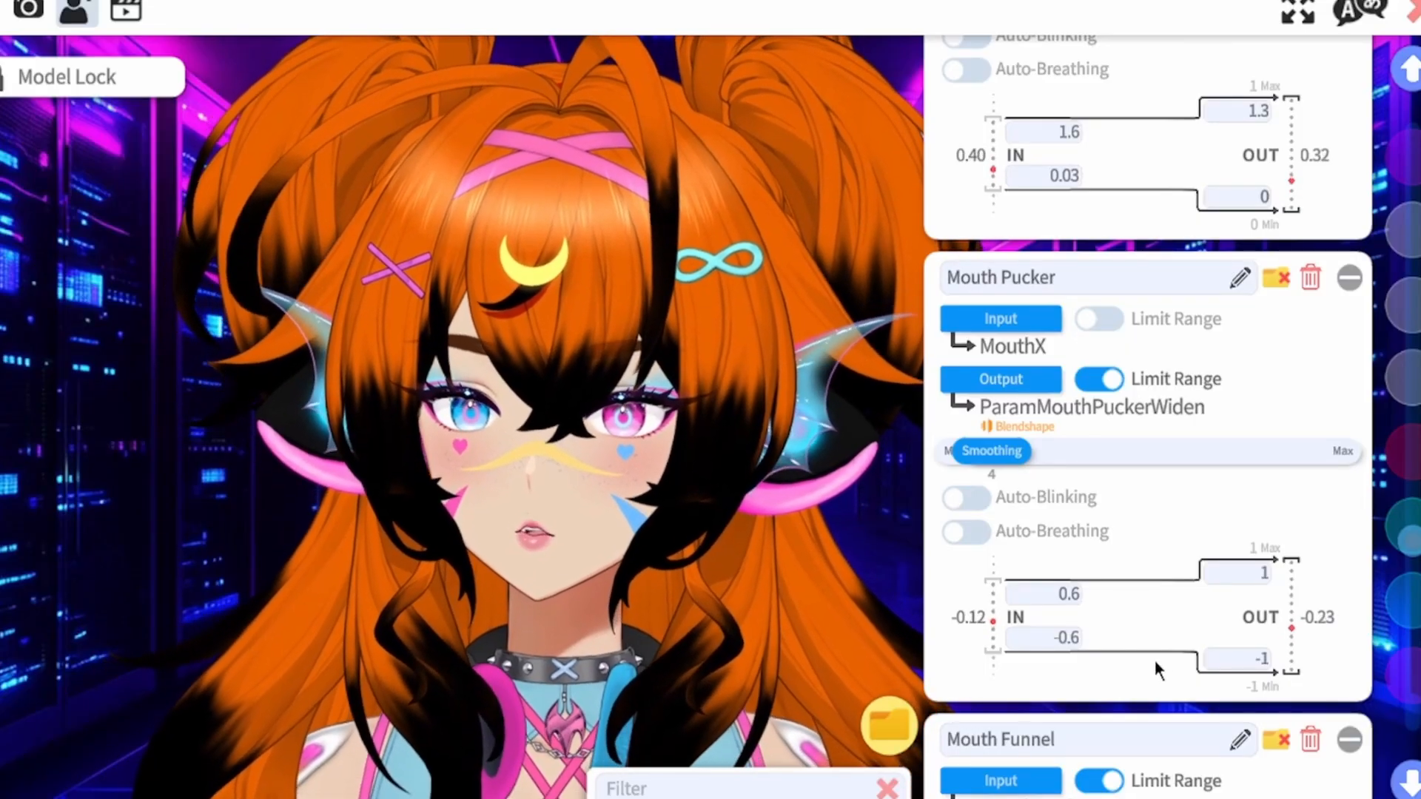
{"action": "scroll", "coordinate": [1233, 621], "scroll_direction": "up", "scroll_amount": 10}
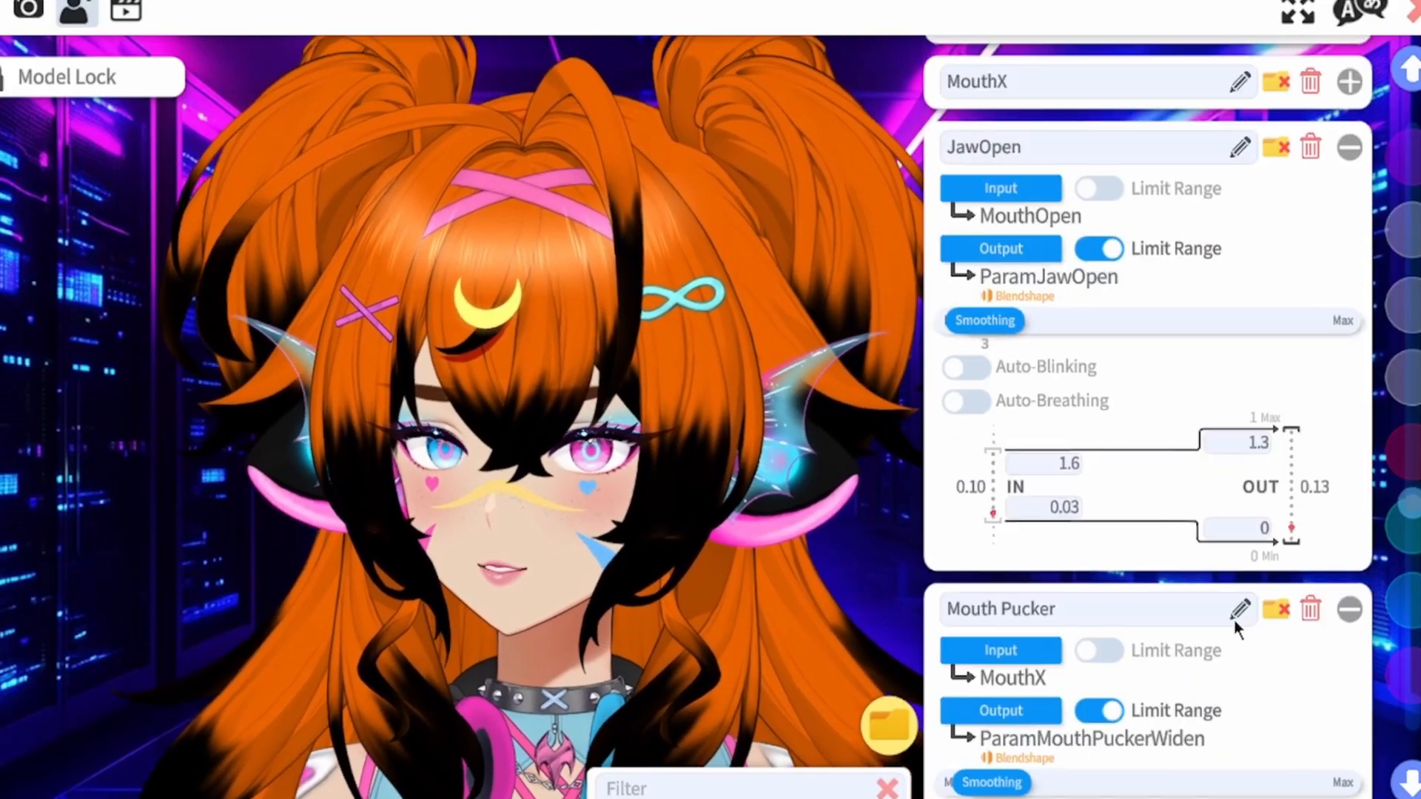
Step: Examine the MouthX, Mouth Pucker, Mouth Funnel and Press Lip Open parameters' inputs, outputs, smoothing and ranges, and check the model's mouth up close
{"action": "left_click", "coordinate": [1349, 462]}
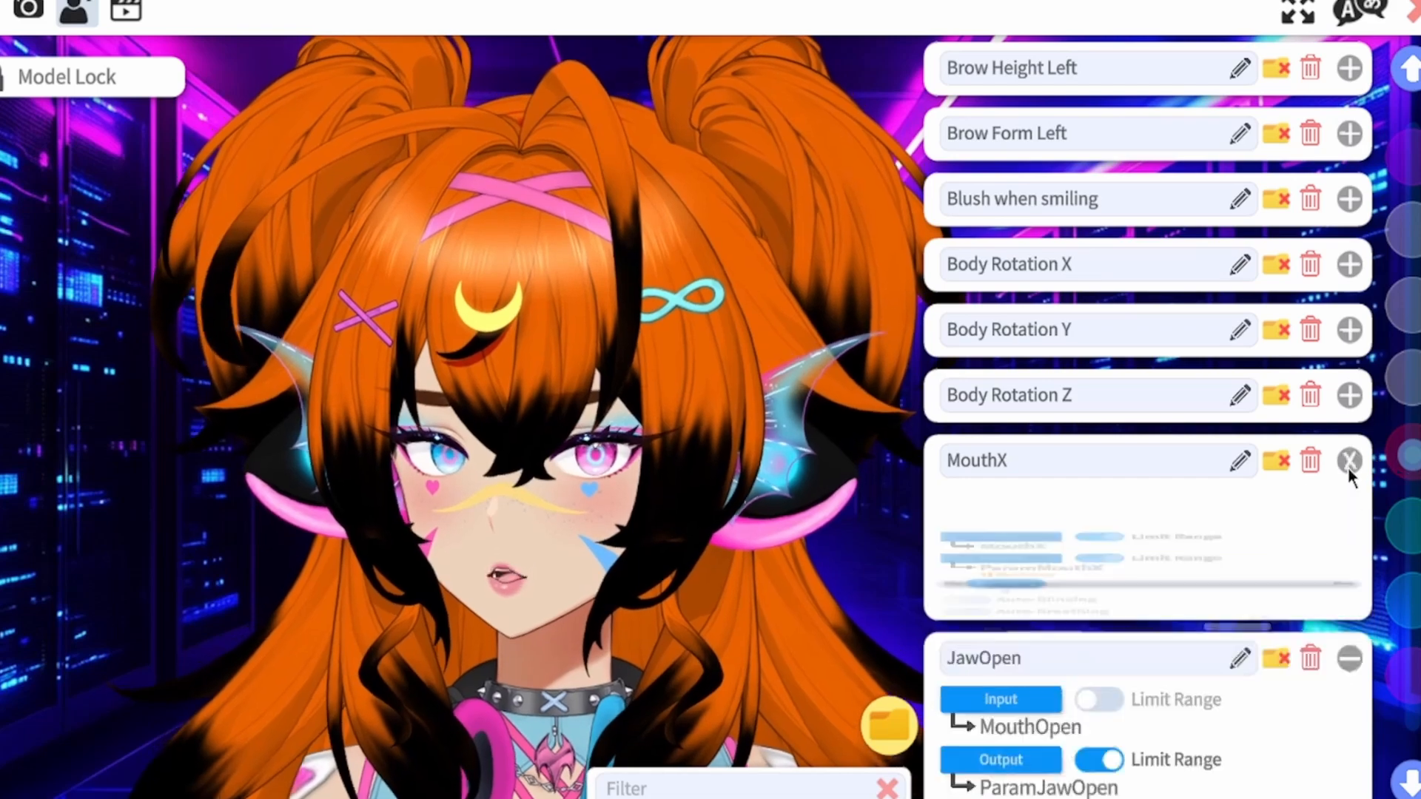
{"action": "scroll", "coordinate": [1154, 692], "scroll_direction": "down", "scroll_amount": 3}
{"action": "scroll", "coordinate": [1154, 691], "scroll_direction": "down", "scroll_amount": 8}
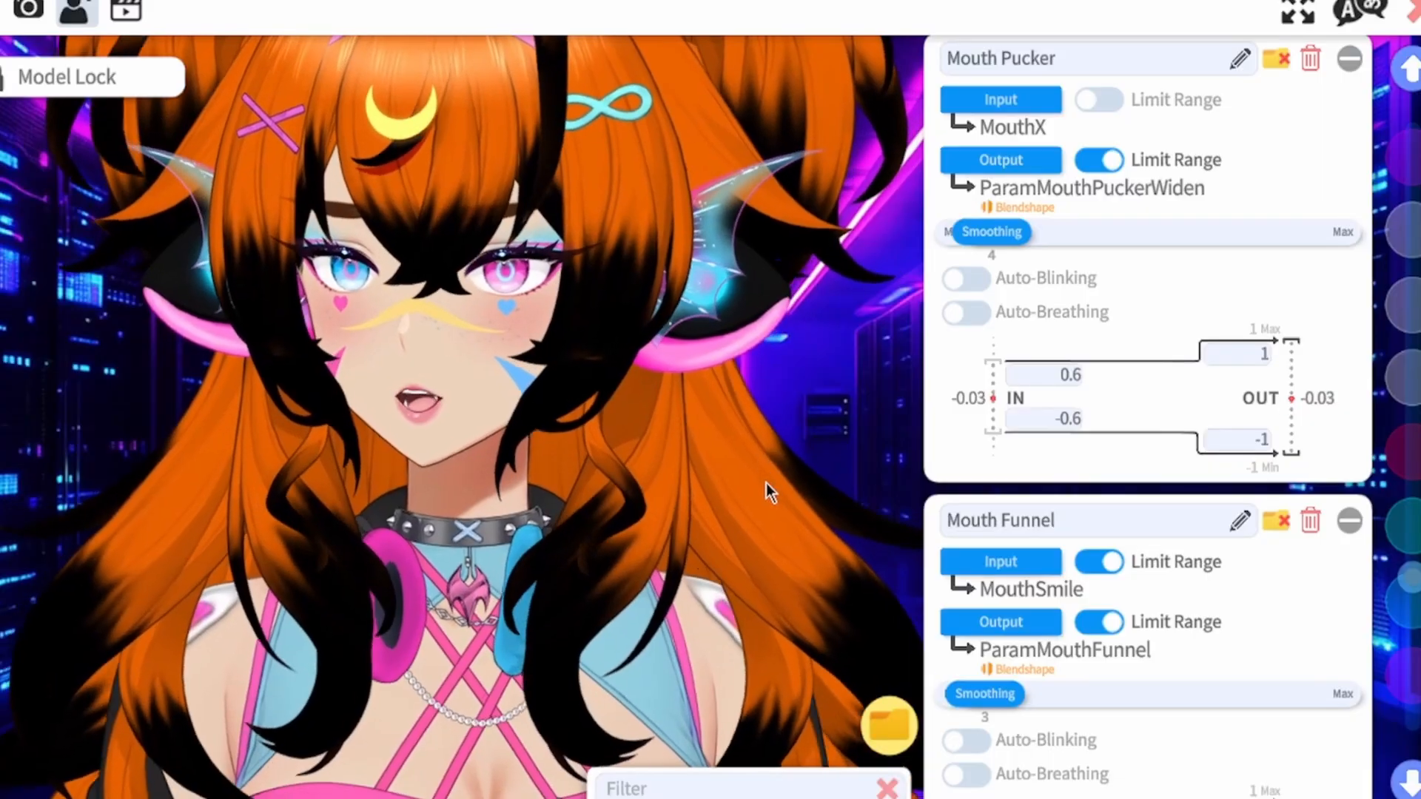
{"action": "scroll", "coordinate": [1150, 623], "scroll_direction": "down", "scroll_amount": 3}
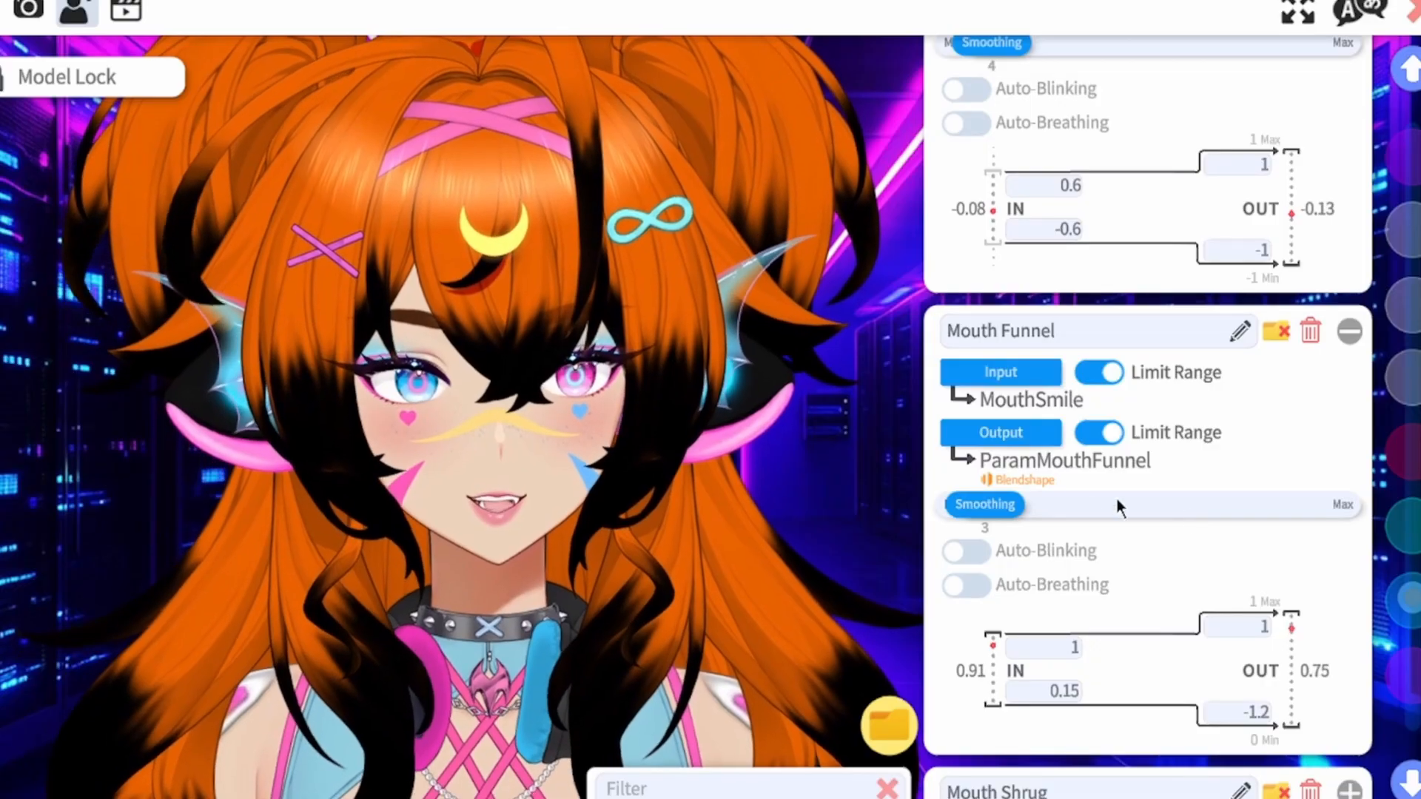
{"action": "scroll", "coordinate": [1118, 504], "scroll_direction": "down", "scroll_amount": 6}
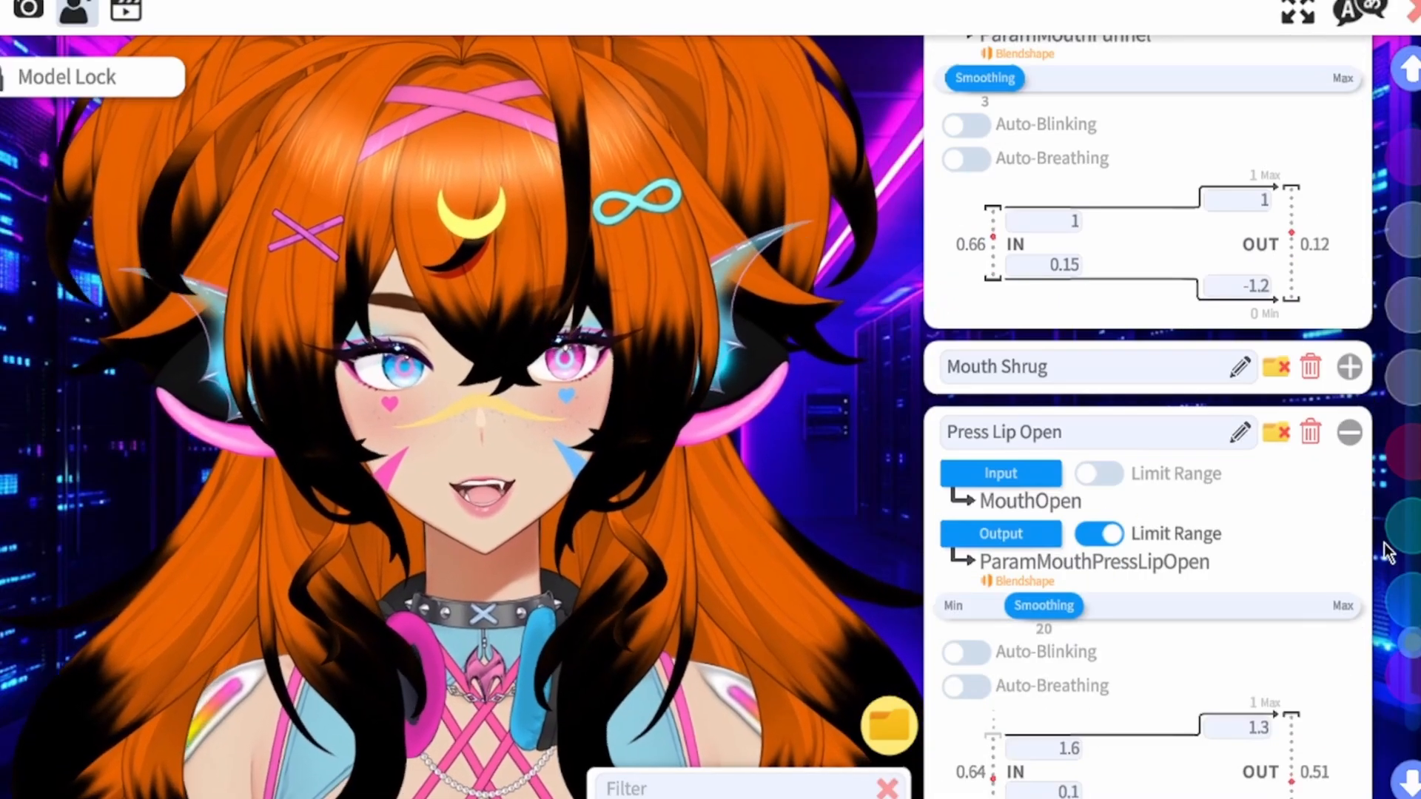
{"action": "scroll", "coordinate": [1313, 577], "scroll_direction": "down", "scroll_amount": 2}
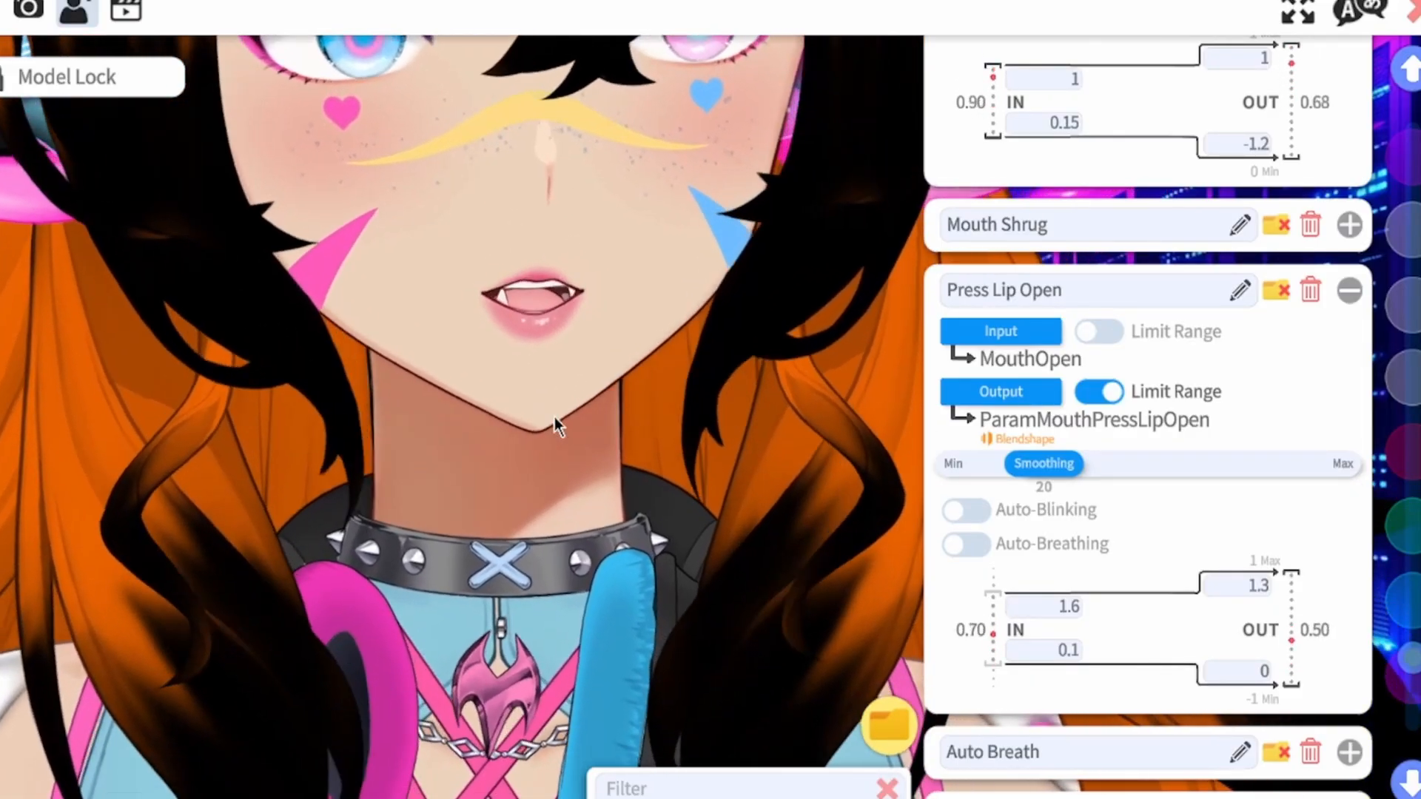
{"action": "scroll", "coordinate": [510, 356], "scroll_direction": "down", "scroll_amount": 3}
{"action": "scroll", "coordinate": [510, 422], "scroll_direction": "down", "scroll_amount": 2}
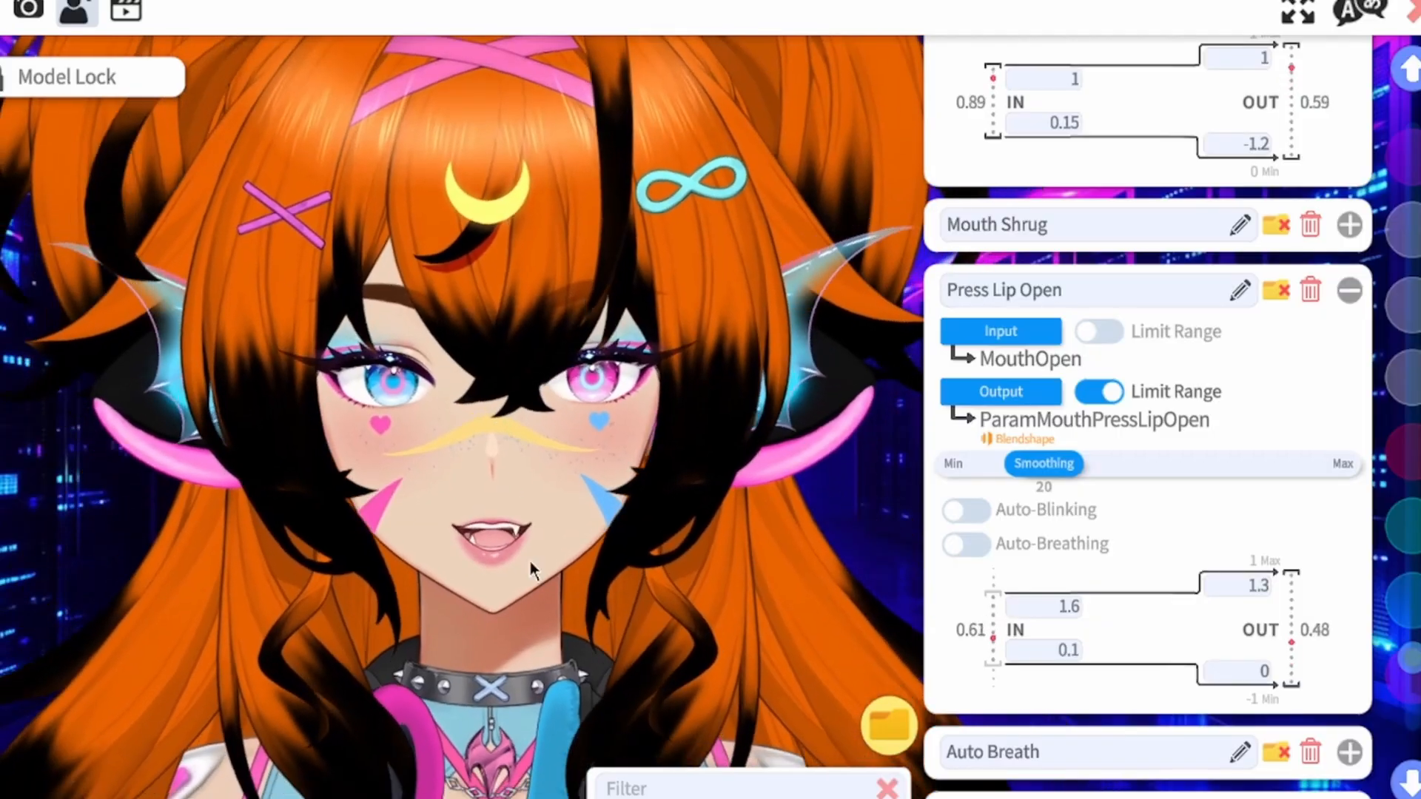